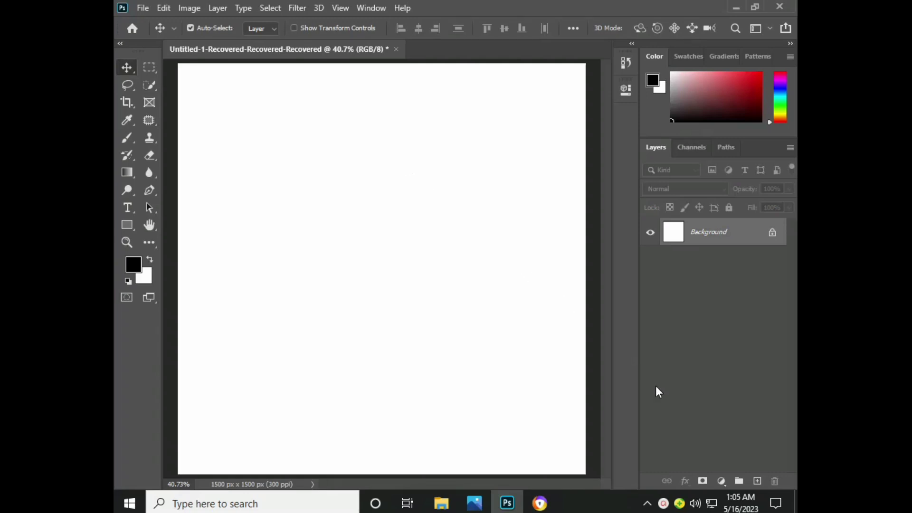
Draw a 788 px circle, Ellipse 1, on a new layer with the Ellipse tool.
left_click(755, 481)
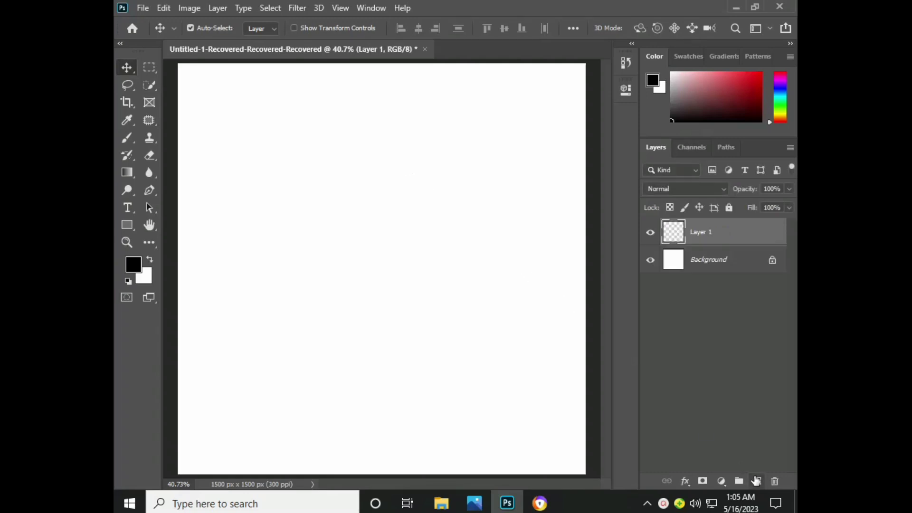
left_click(123, 229)
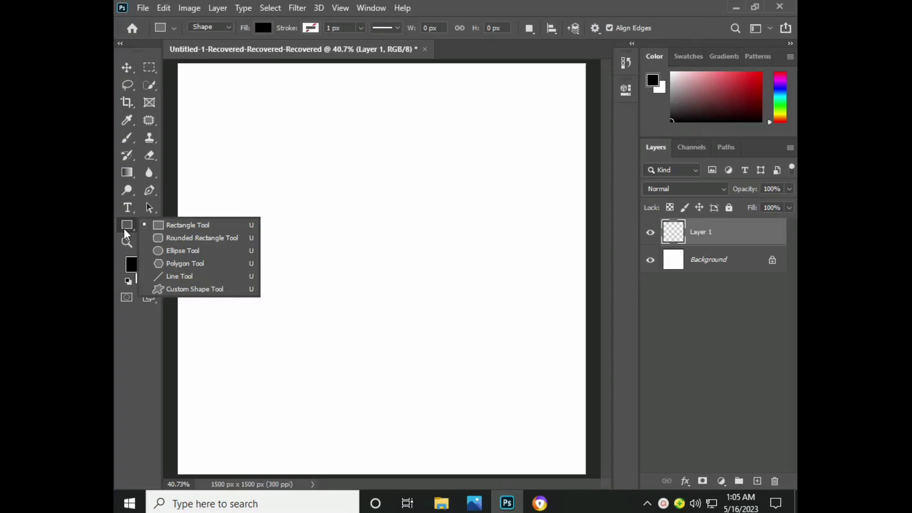
key("shift+u")
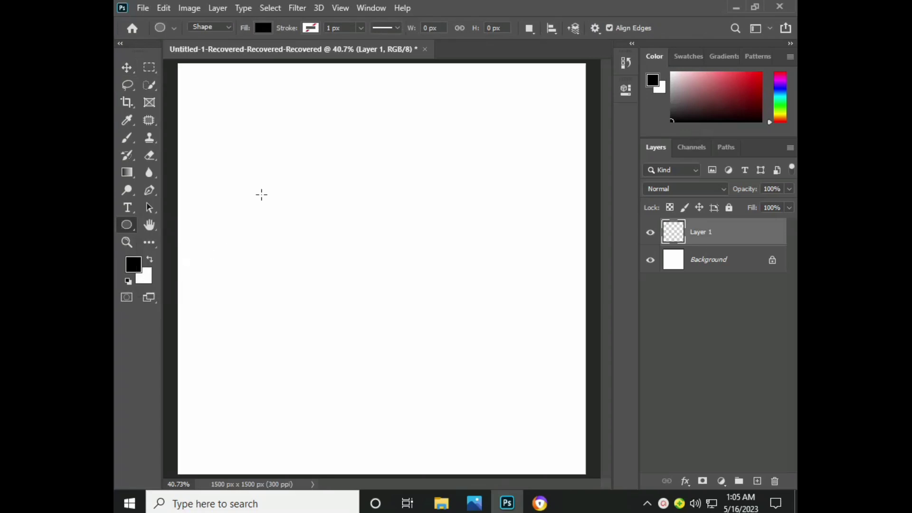
left_click_drag(263, 193, 478, 423)
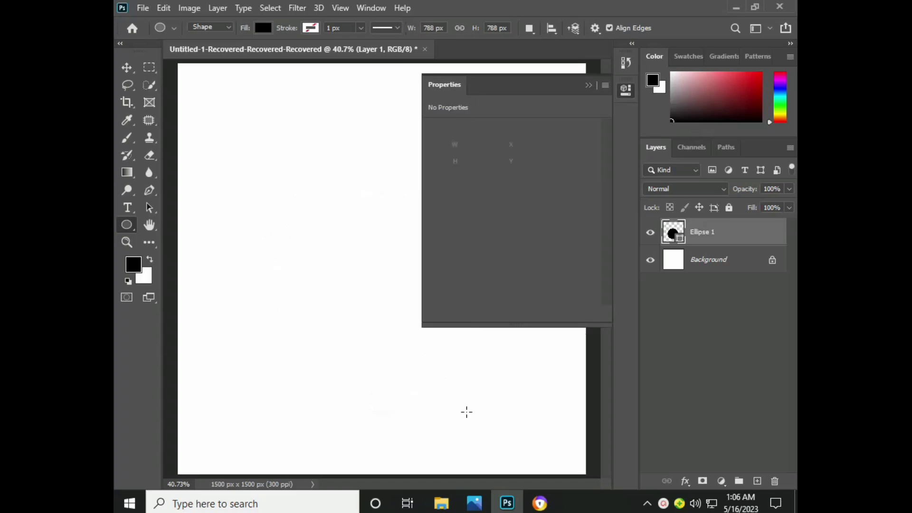
Set the circle's fill to No Color so only its outline remains.
left_click(435, 191)
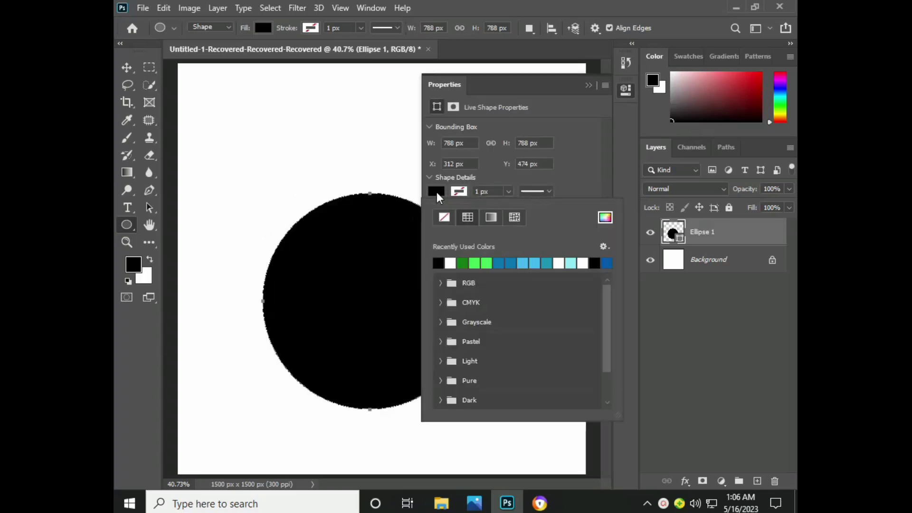
left_click(446, 220)
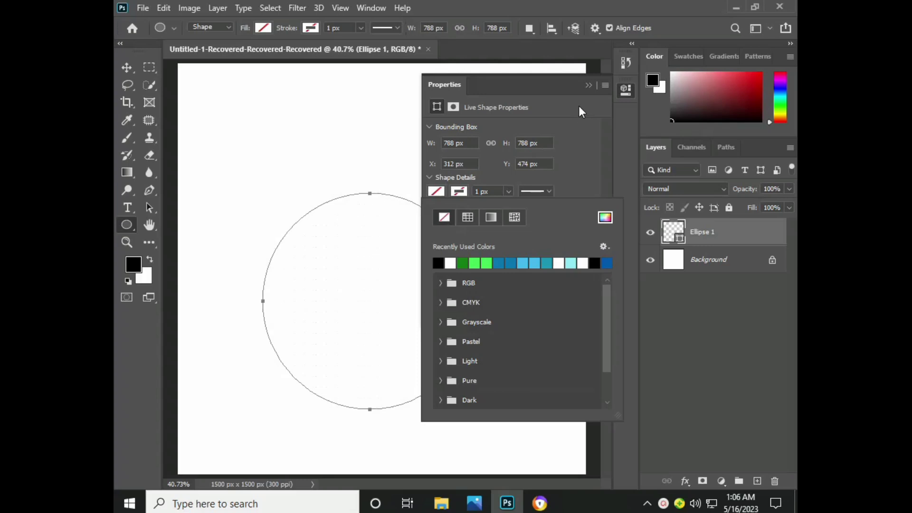
left_click(588, 85)
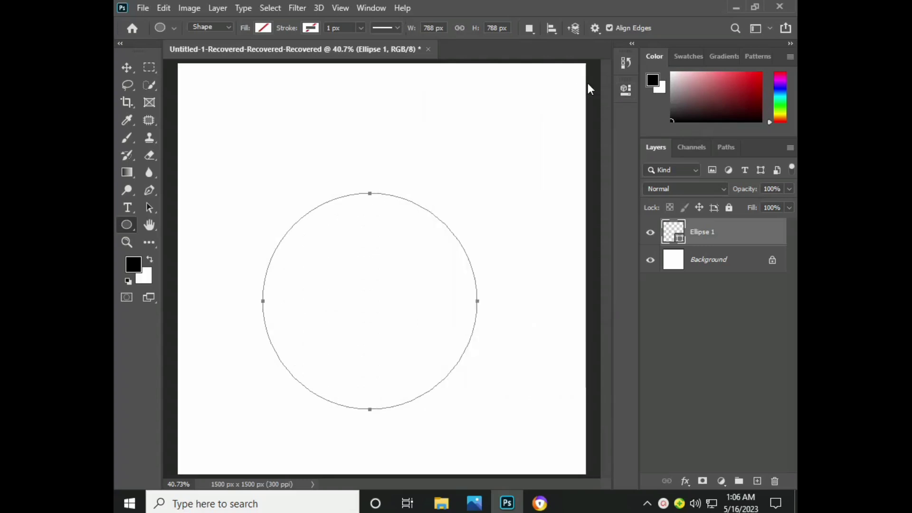
left_click(150, 209)
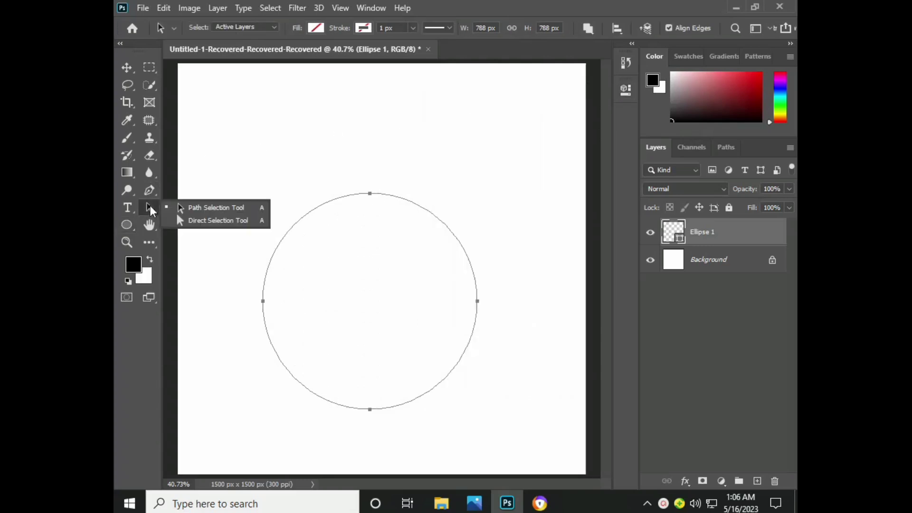
Delete the circle's bottom anchor to leave a 788 x 394 px arc, then load it as a selection.
left_click(224, 221)
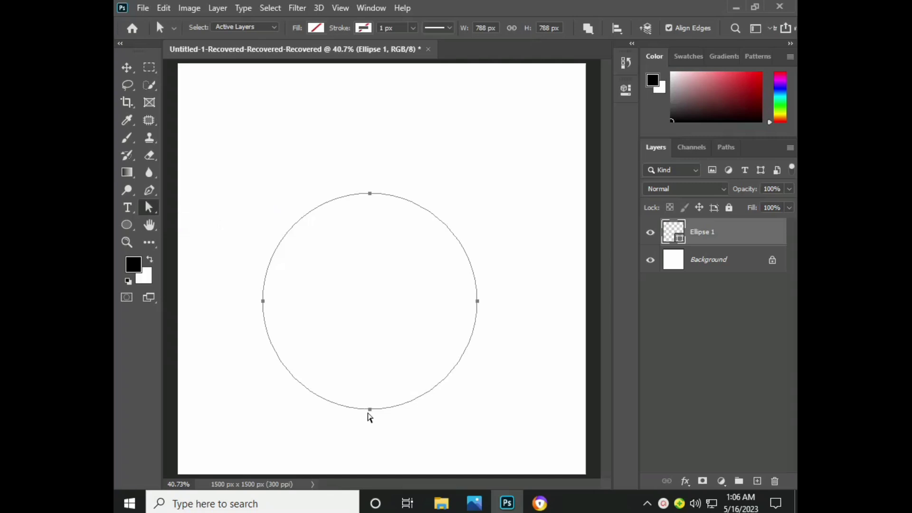
left_click_drag(377, 422, 363, 392)
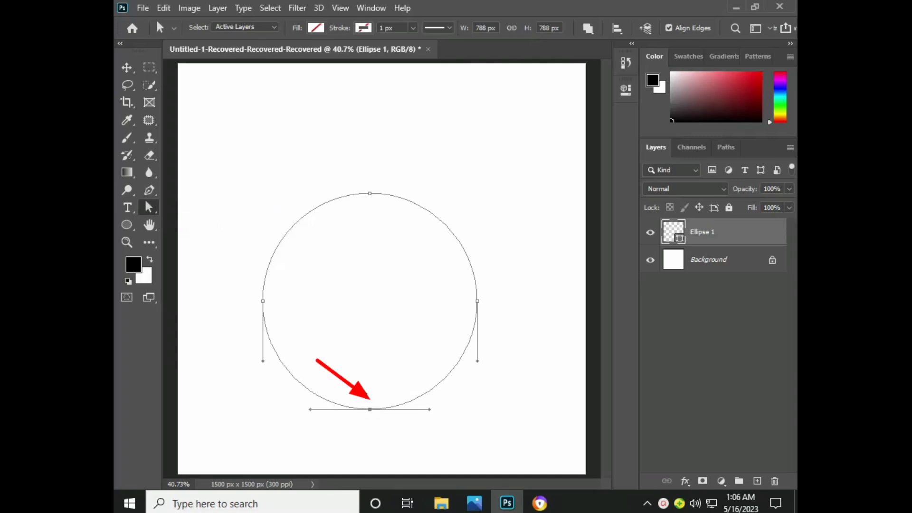
key("BackSpace")
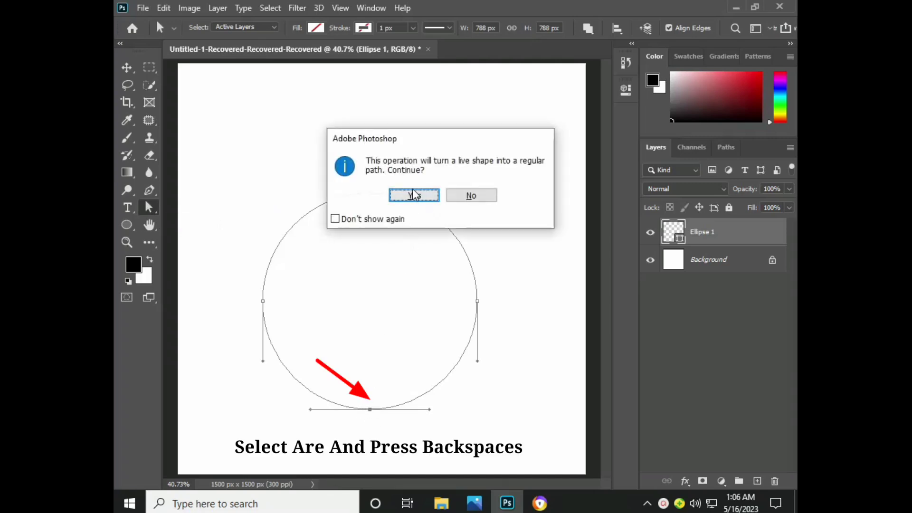
left_click(414, 198)
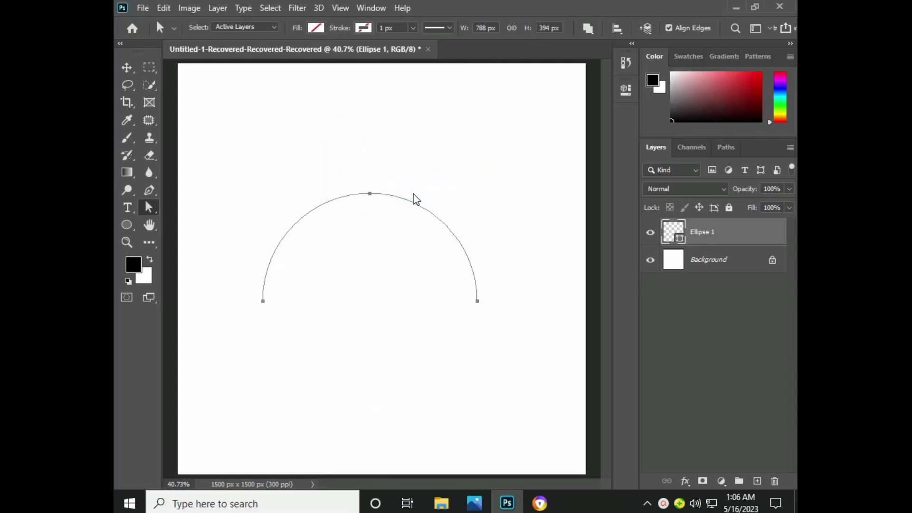
key("ctrl+Return")
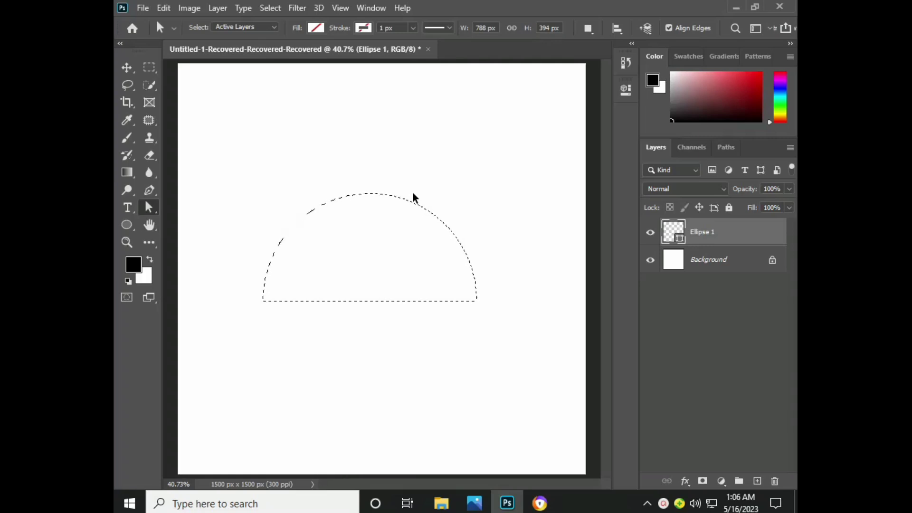
Start from the Black, White gradient and make its left stop light cyan 3bb1dd.
left_click(128, 174)
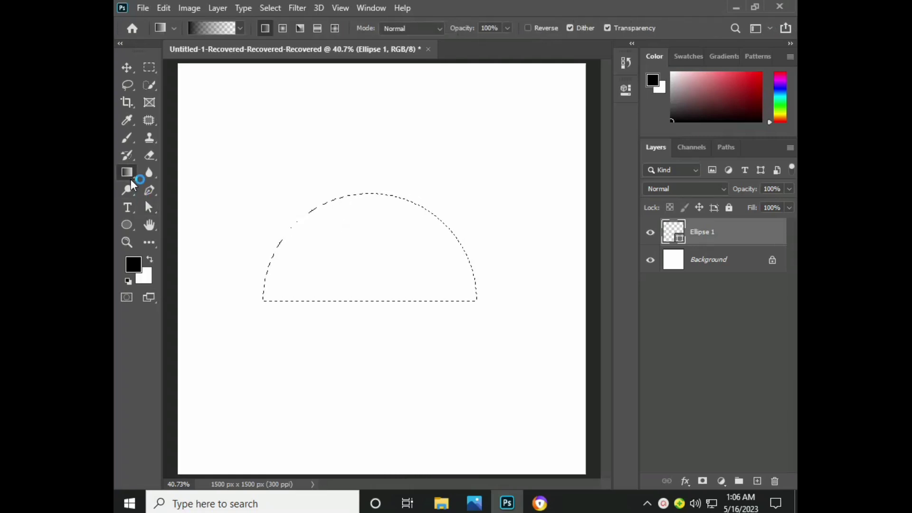
left_click(190, 31)
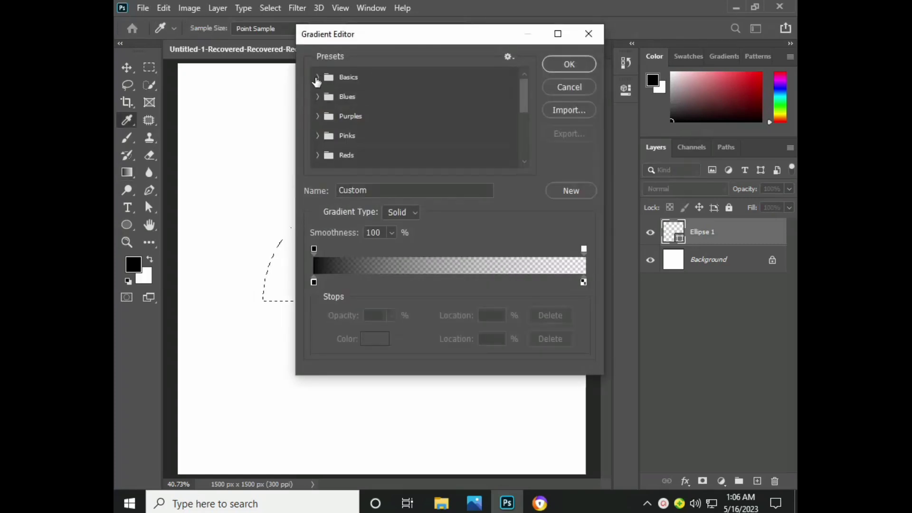
left_click(319, 77)
left_click(377, 99)
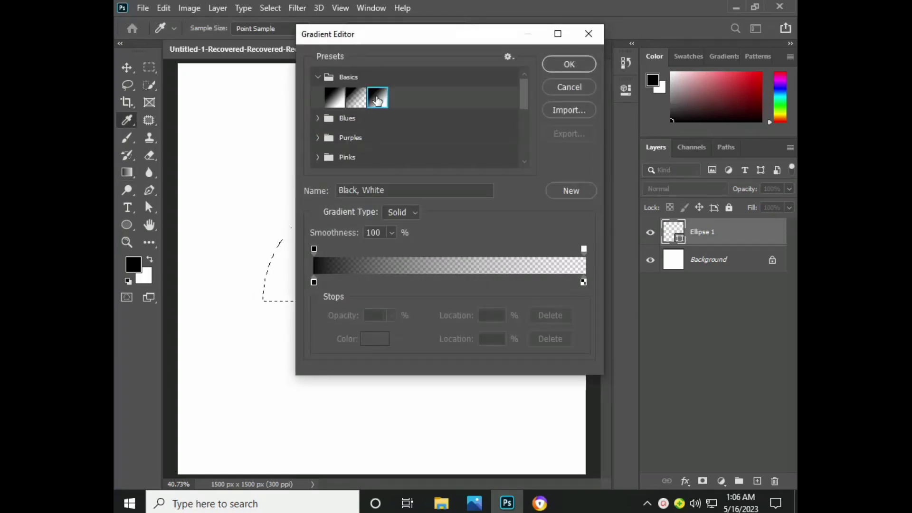
double_click(314, 282)
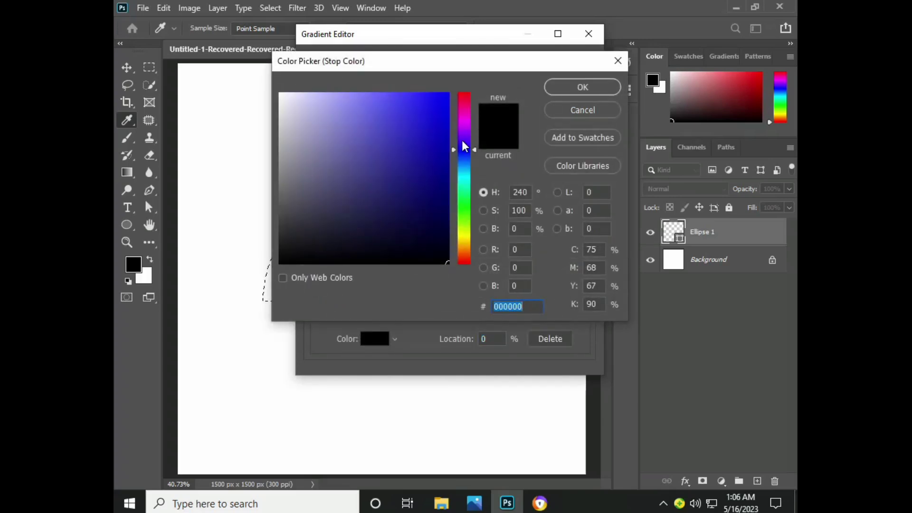
left_click_drag(464, 147, 464, 170)
left_click(404, 116)
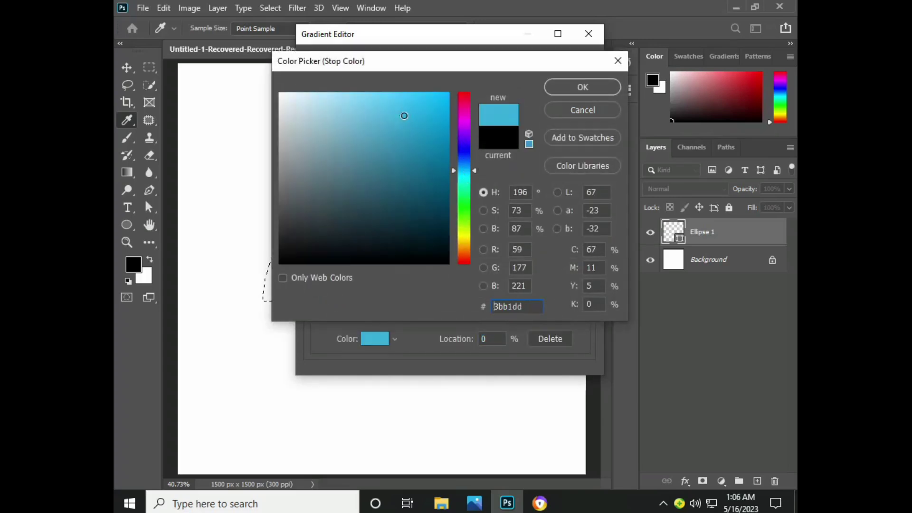
left_click(562, 90)
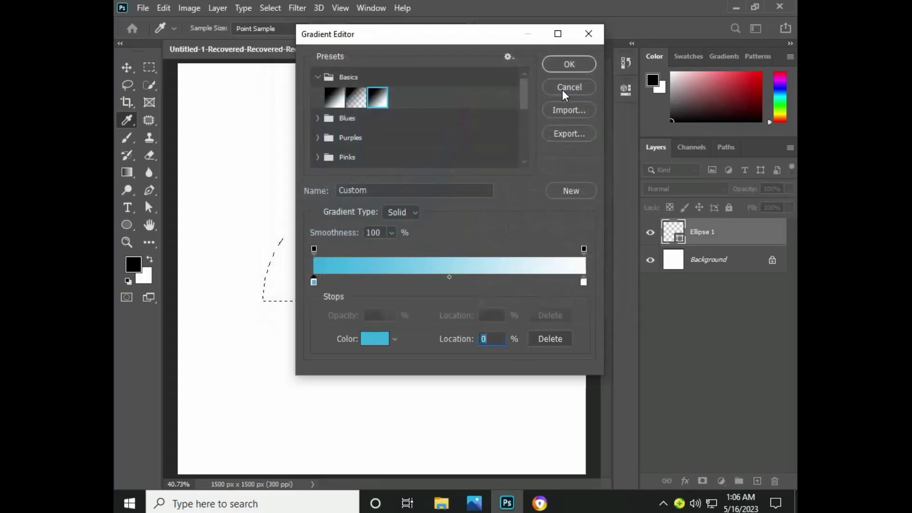
Make the gradient's right stop deep blue 0780b9 and accept the gradient.
double_click(585, 281)
left_click(460, 169)
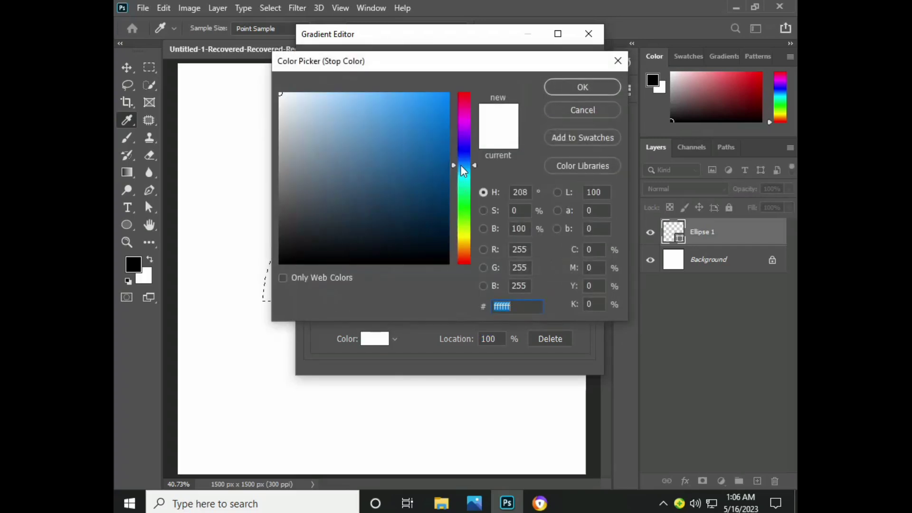
left_click(447, 107)
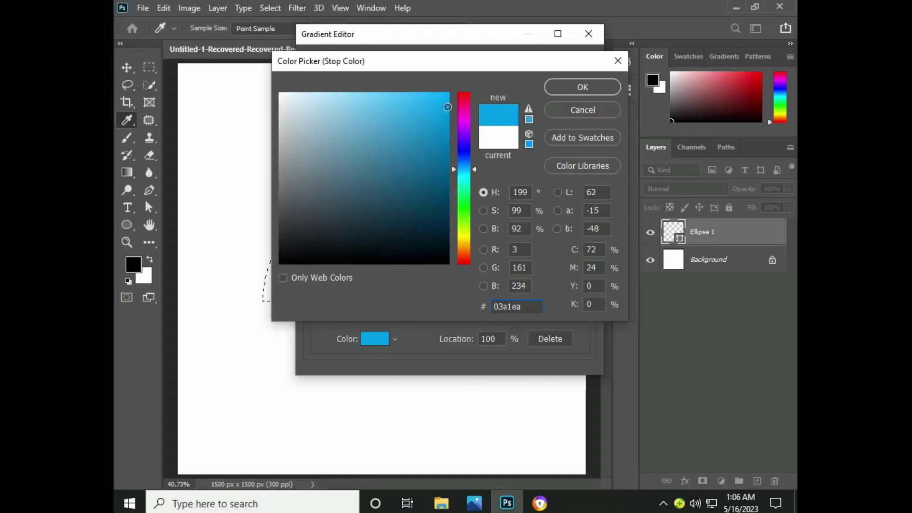
left_click_drag(447, 107, 443, 139)
left_click(563, 90)
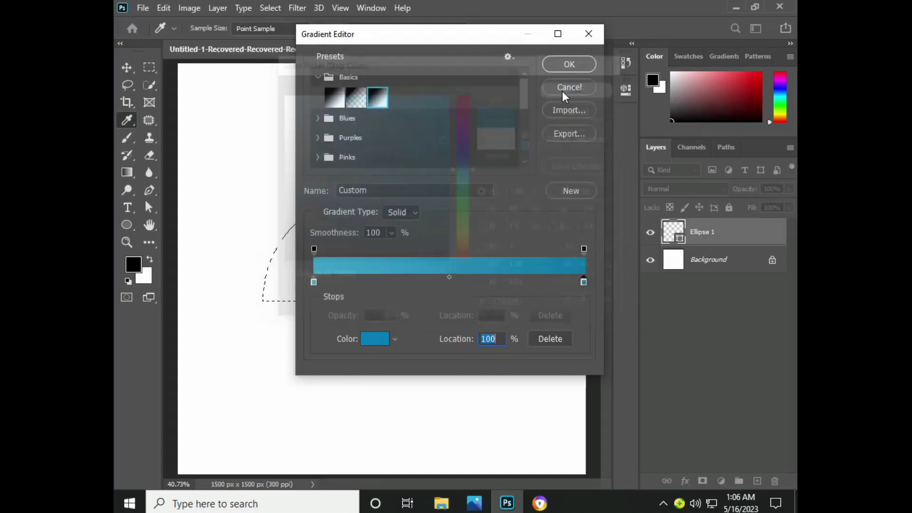
left_click(568, 64)
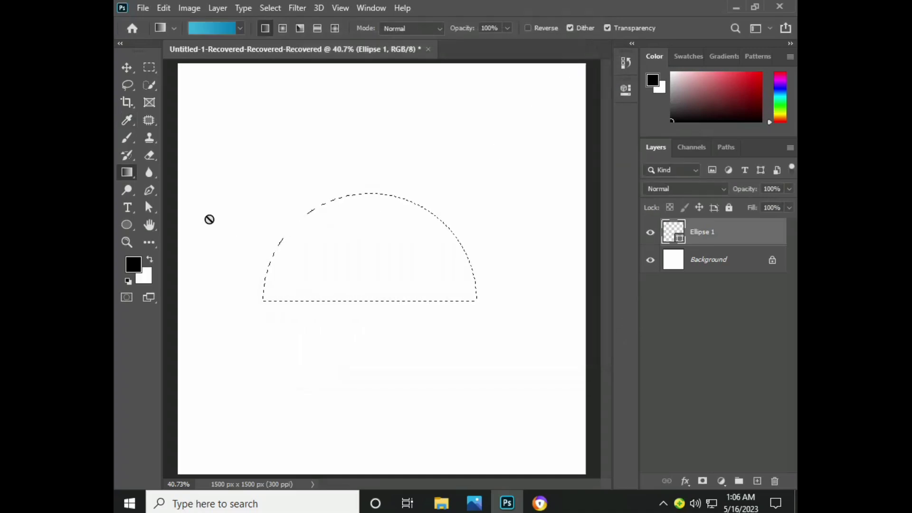
Rasterize Ellipse 1, fill the half-circle left to right with the gradient, deselect, and duplicate it.
right_click(724, 238)
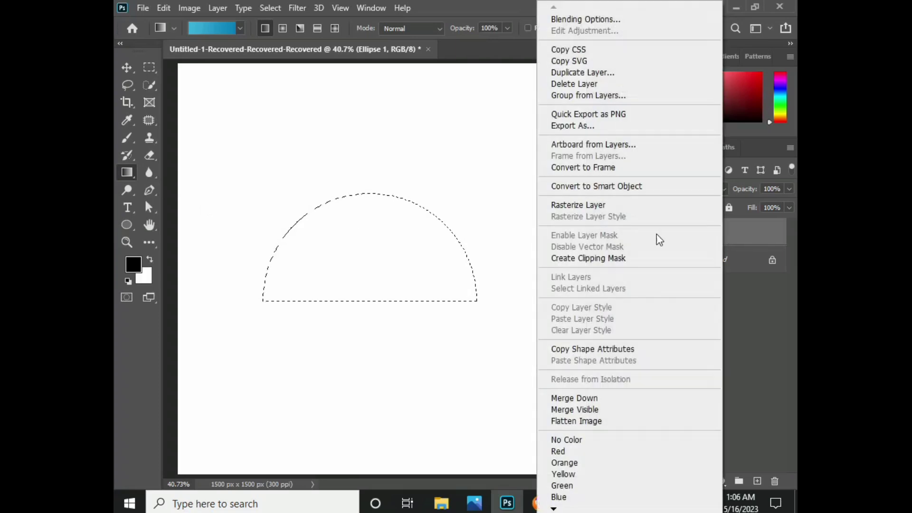
left_click(602, 207)
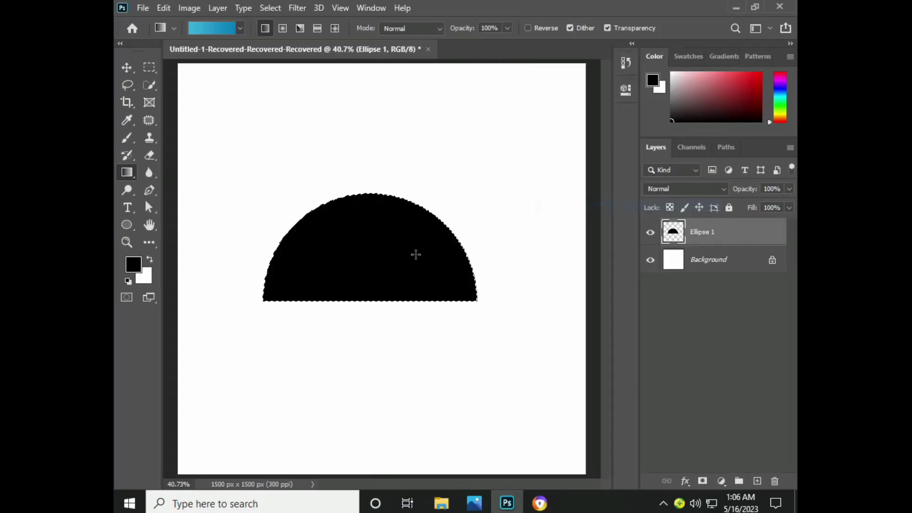
left_click_drag(275, 250, 470, 249)
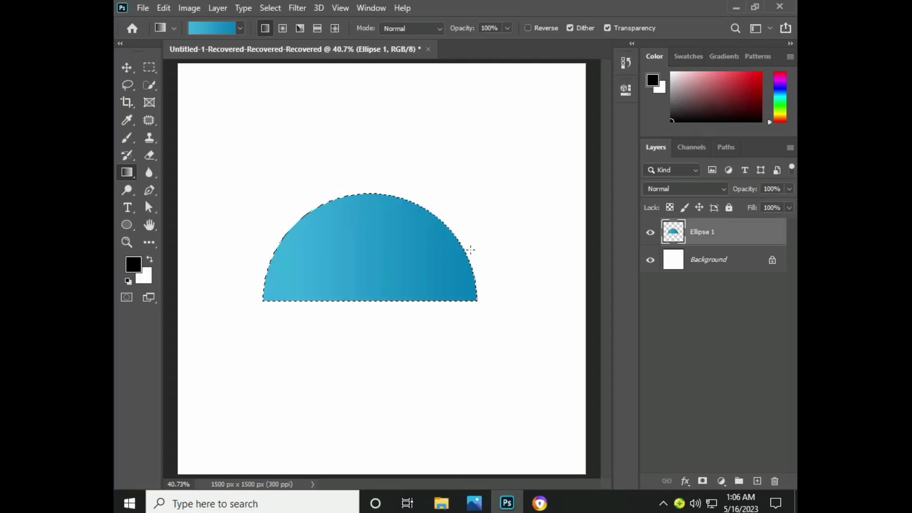
key("ctrl+d")
key("ctrl+j")
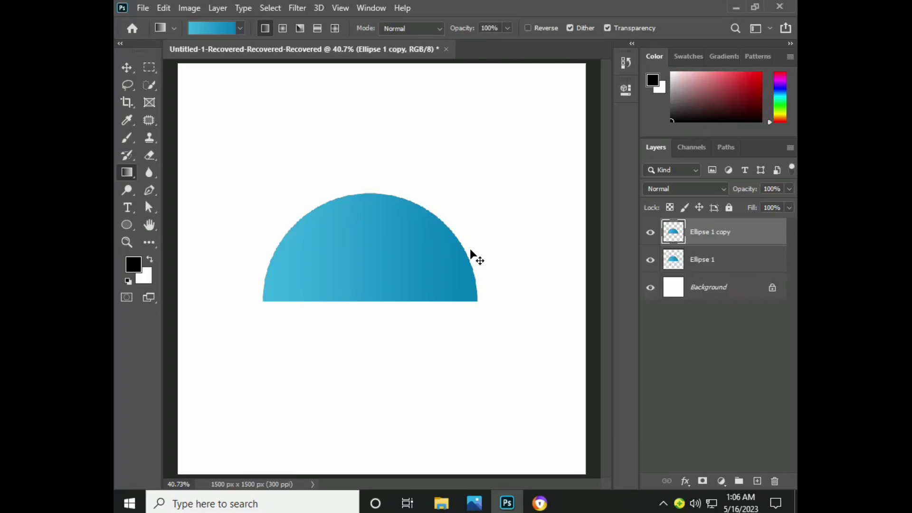
Scale the half-circle copy to 69.72% from its bottom-left corner.
key("ctrl+t")
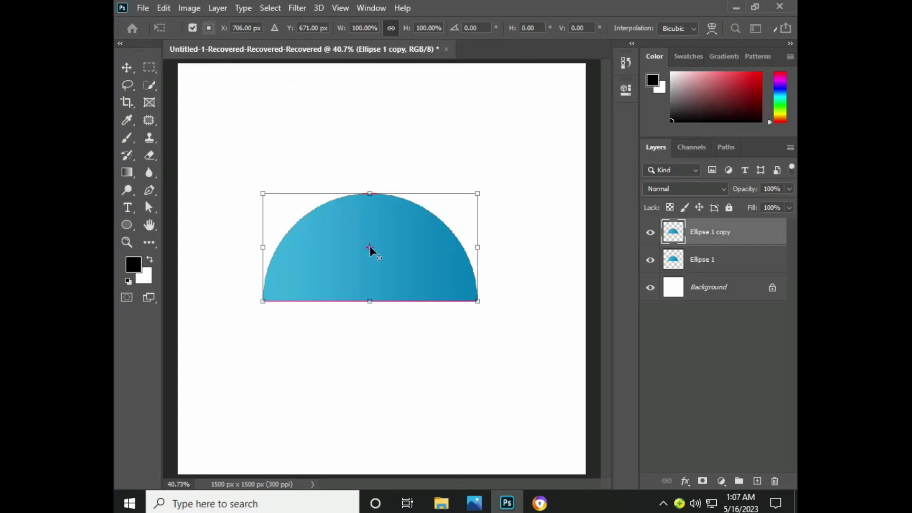
left_click_drag(370, 246, 267, 295)
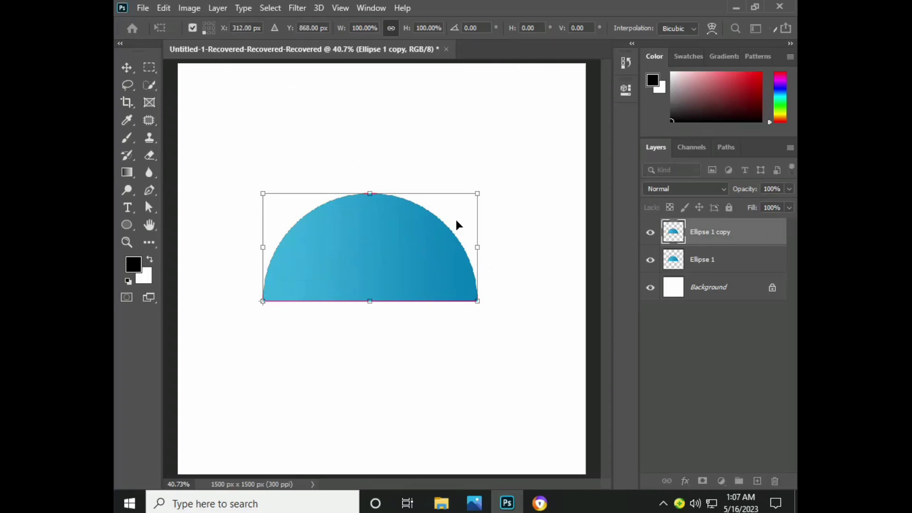
left_click_drag(476, 194, 411, 222)
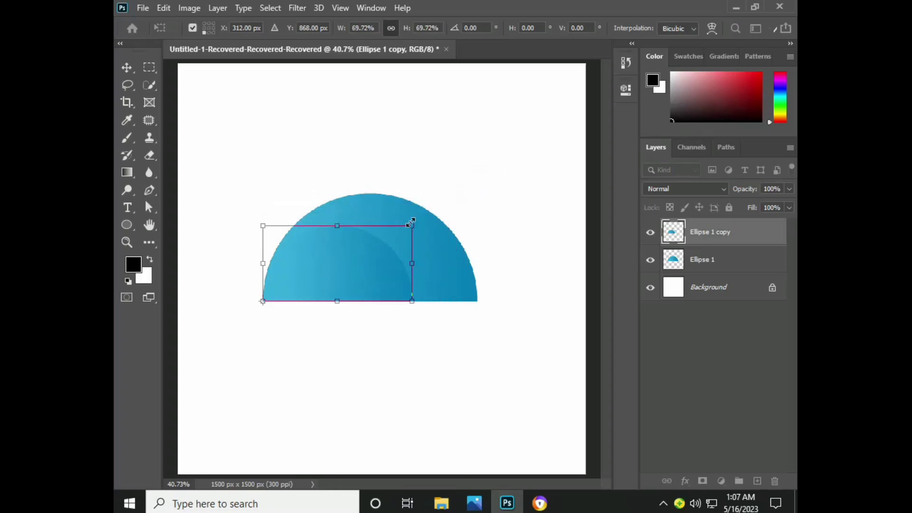
key("Return")
Refill the smaller half-circle with a reversed blue-to-cyan gradient and deselect it.
key("g")
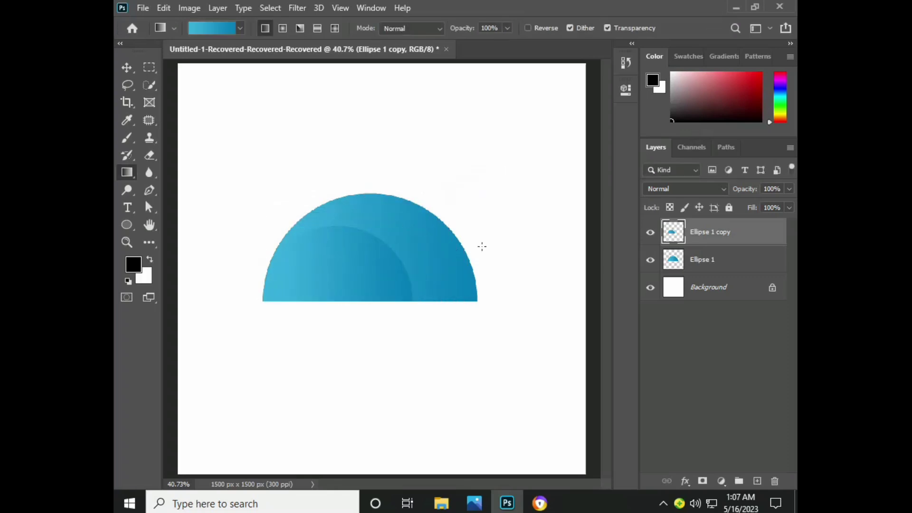
right_click(673, 233)
left_click(585, 258)
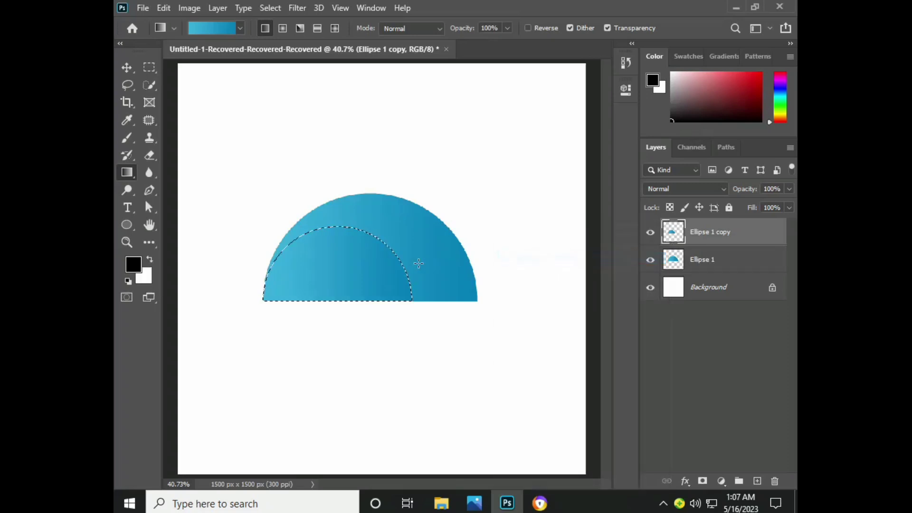
left_click_drag(403, 271, 274, 272)
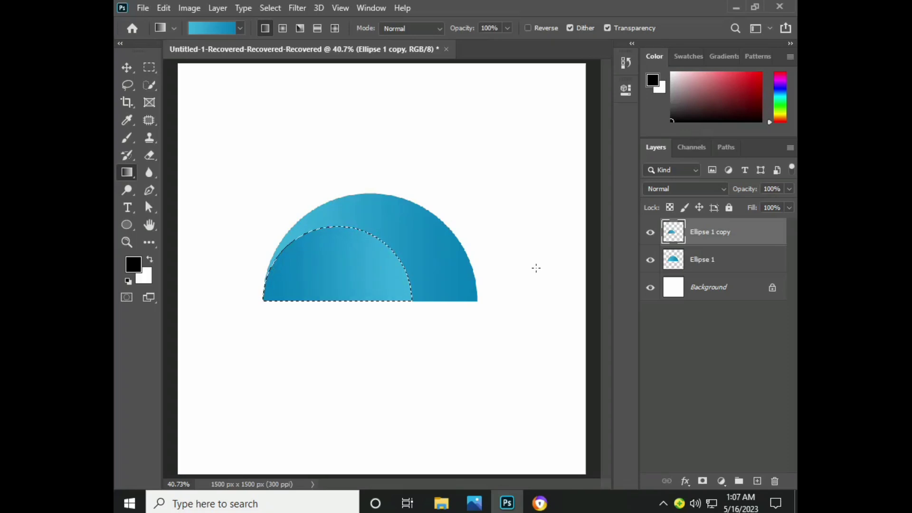
key("ctrl+d")
Duplicate both half-circle layers, rotate the copies 180°, and nudge them down beneath the originals.
left_click(736, 267, "shift")
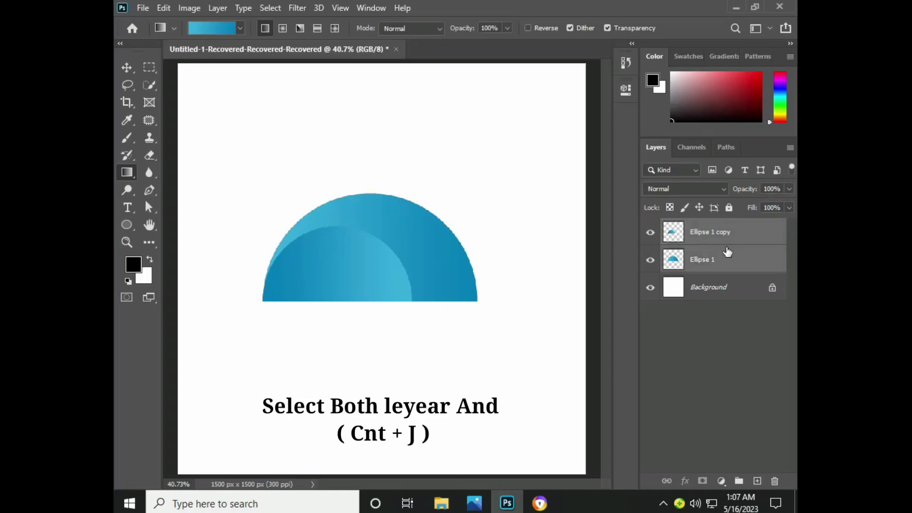
key("ctrl+j")
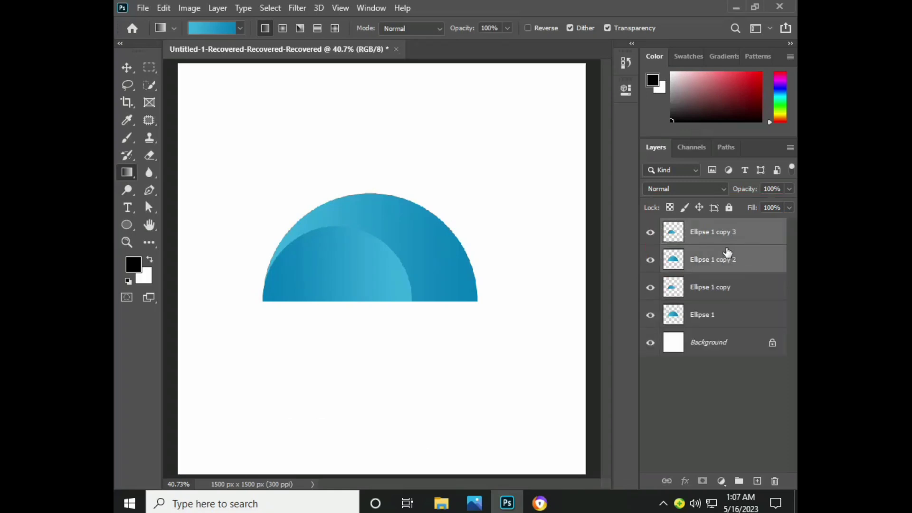
key("ctrl+t")
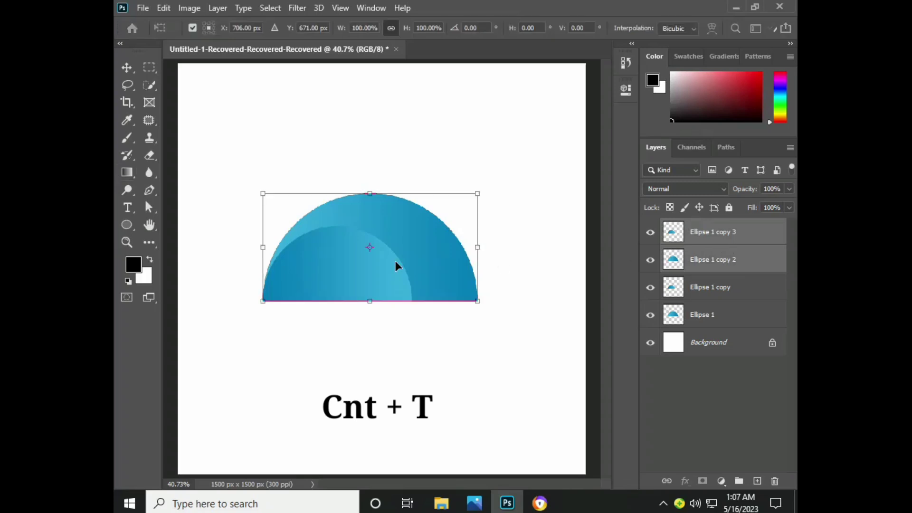
right_click(402, 222)
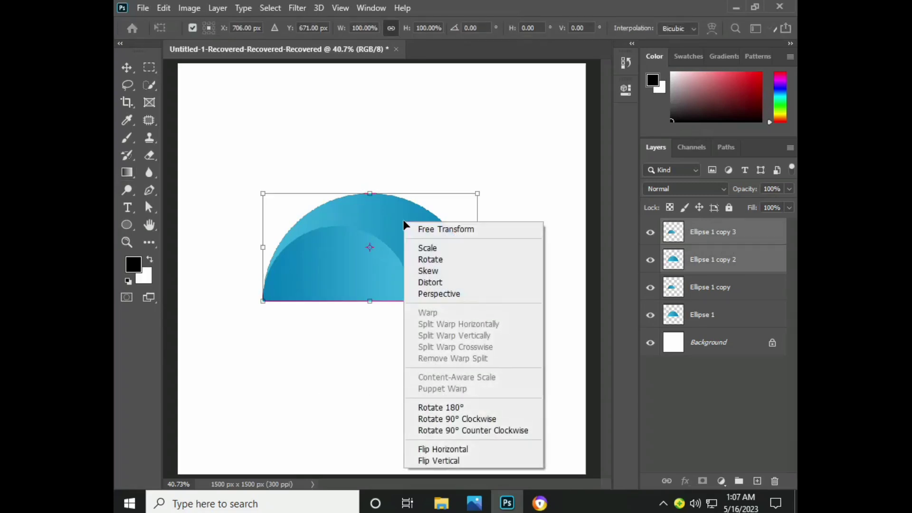
left_click(483, 406)
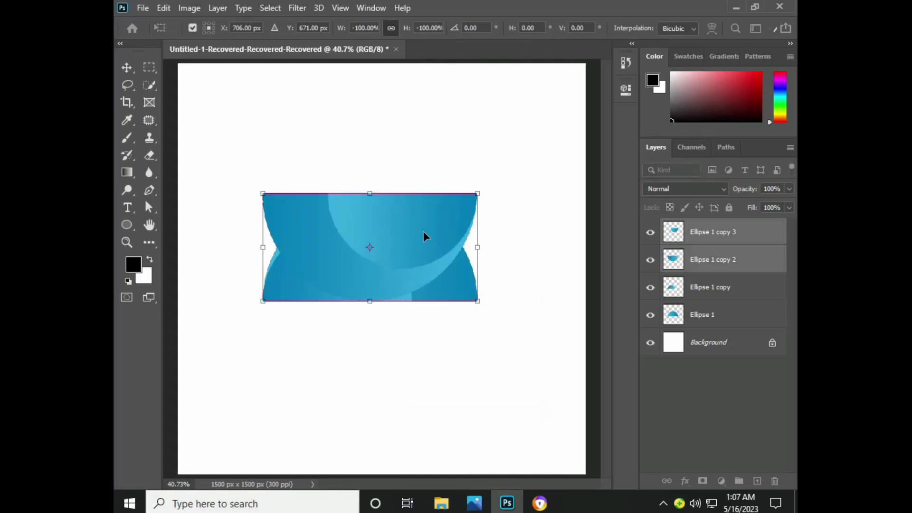
key("shift+Down")
key("shift+Down")
key("shift+Down")
key("shift+Down")
key("shift+Down")
key("shift+Down")
key("shift+Down")
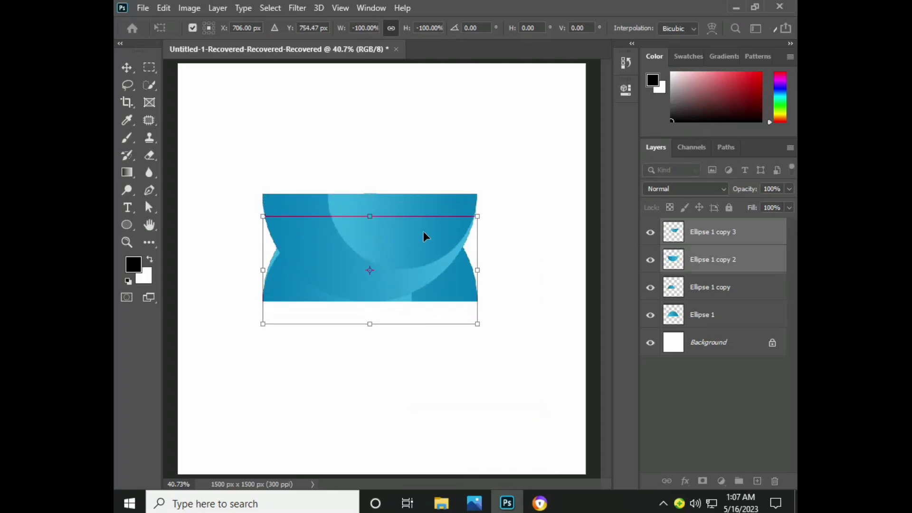
key("shift+Down")
key("shift+Down")
key("shift+Down")
key("shift+Down")
key("shift+Down")
key("shift+Down")
key("shift+Down")
key("shift+Down")
key("shift+Down")
key("shift+Down")
key("shift+Down")
key("shift+Down")
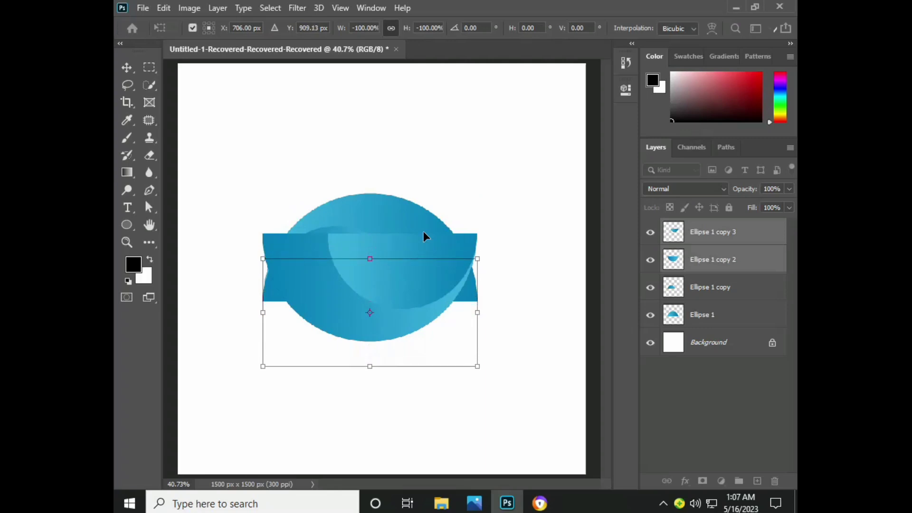
key("shift+Down")
key("shift+Down")
key("shift+Down")
key("shift+Down")
key("shift+Down")
key("shift+Down")
key("shift+Down")
key("shift+Down")
key("shift+Down")
key("shift+Down")
key("shift+Down")
key("shift+Down")
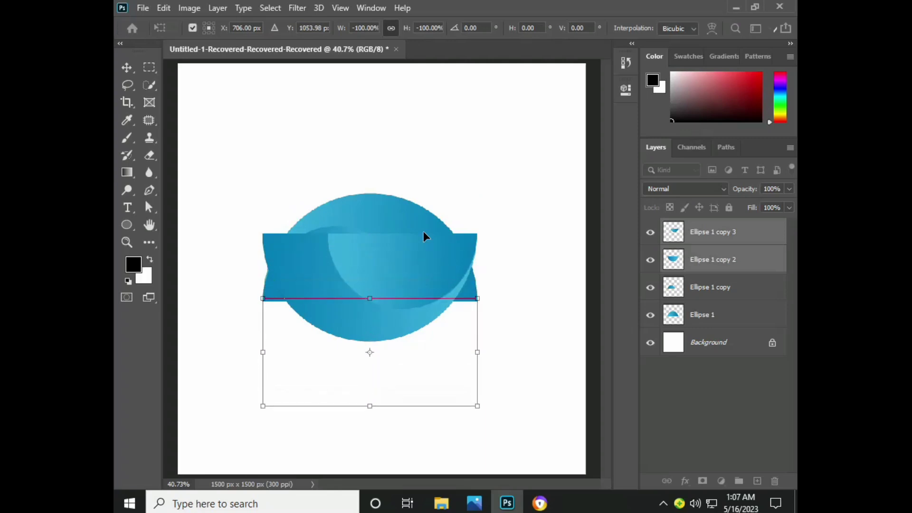
key("shift+Down")
key("shift+Down")
key("shift+Down")
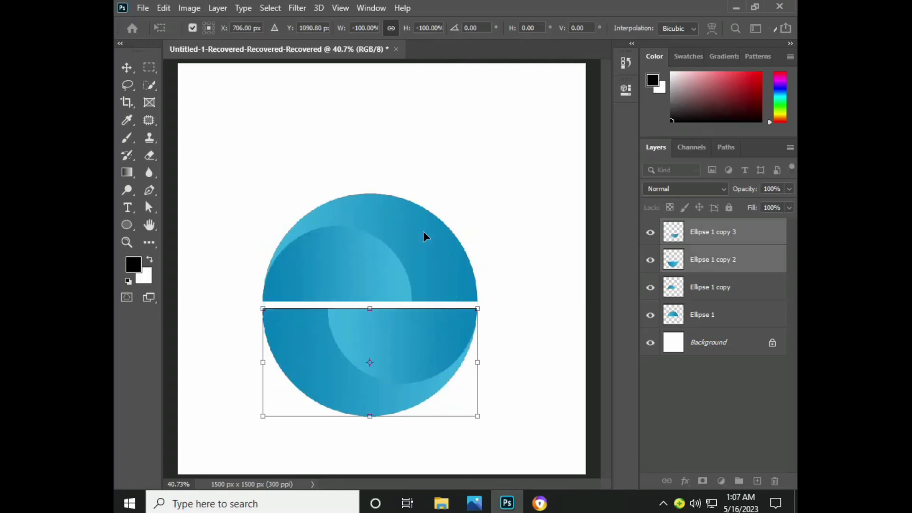
key("Return")
Select the pixels of the lower large half, Ellipse 1 copy 2, with the Gradient tool active.
key("g")
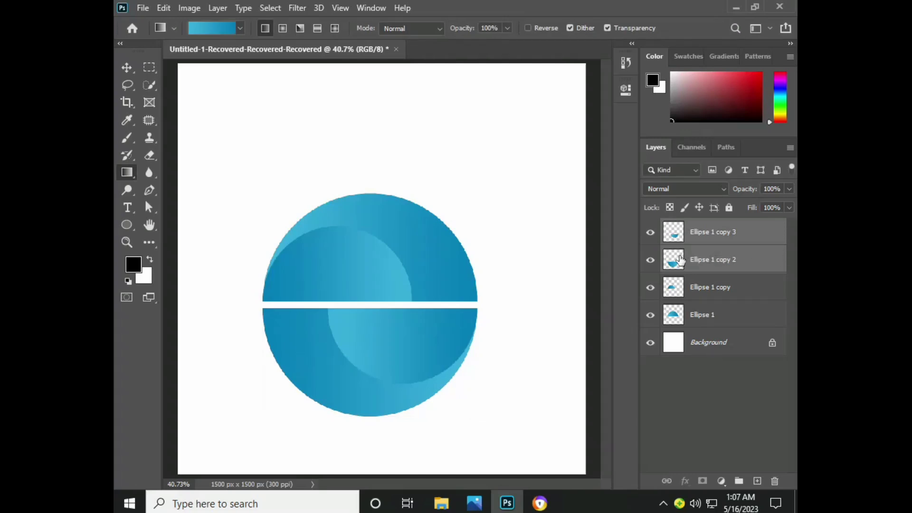
left_click(694, 257)
right_click(675, 259)
left_click(614, 259)
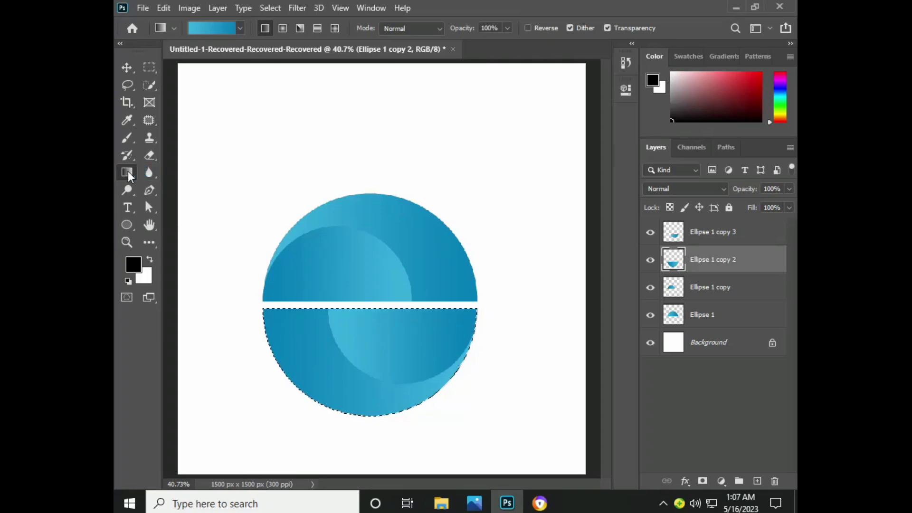
Set the gradient to run from bright green 3bdd3f to darker green 17b907.
left_click(195, 30)
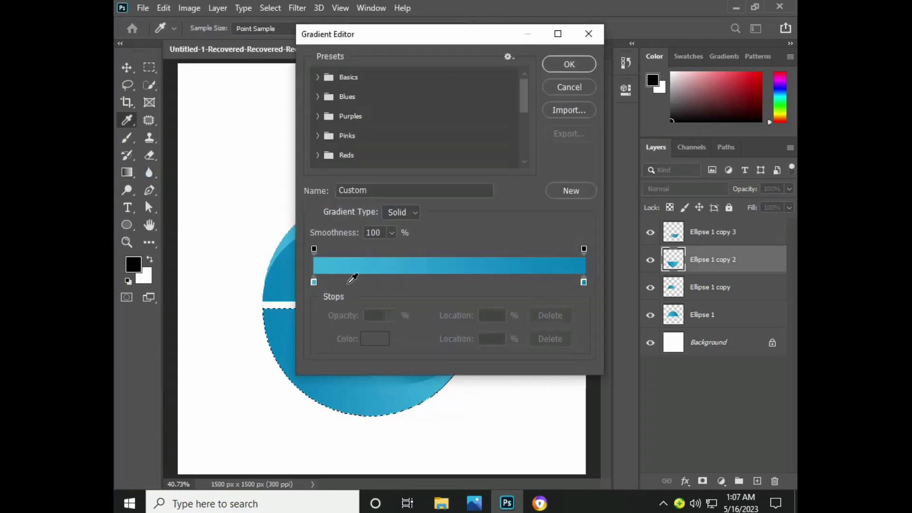
double_click(313, 282)
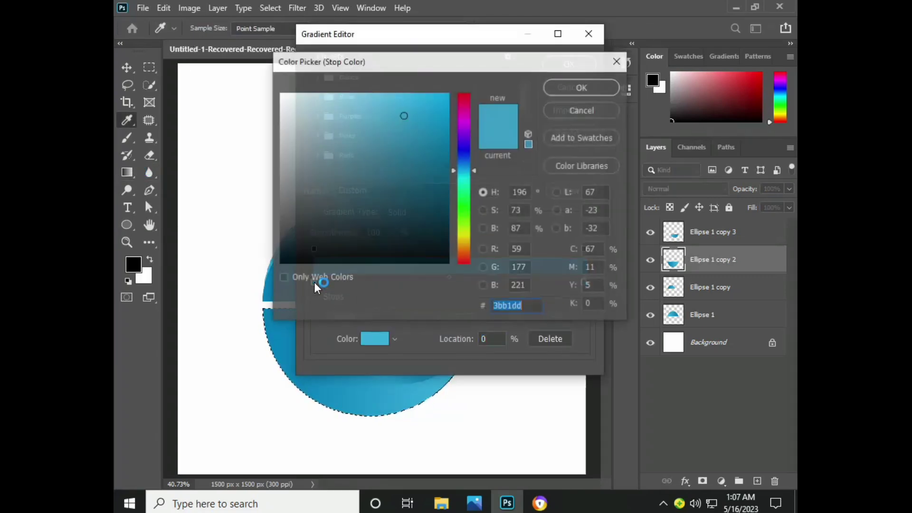
left_click_drag(463, 193, 463, 206)
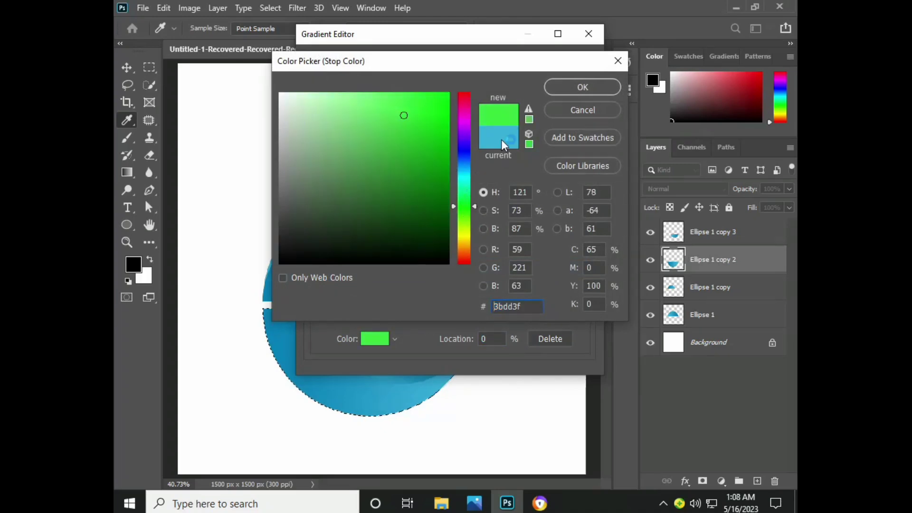
left_click(556, 93)
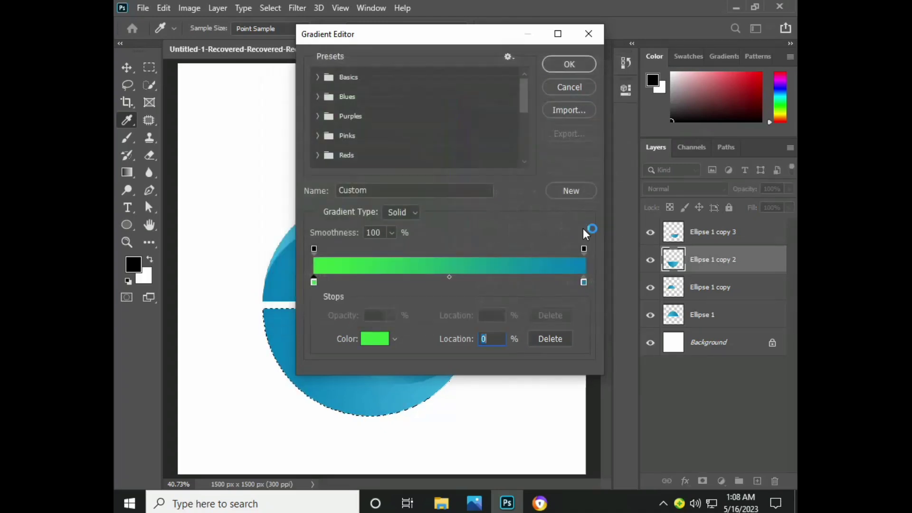
double_click(584, 283)
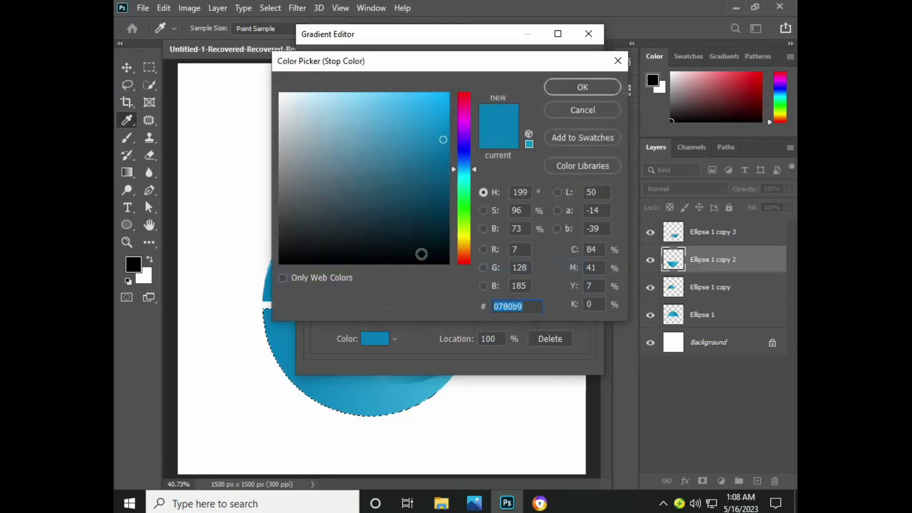
left_click(465, 205)
left_click_drag(466, 210, 469, 210)
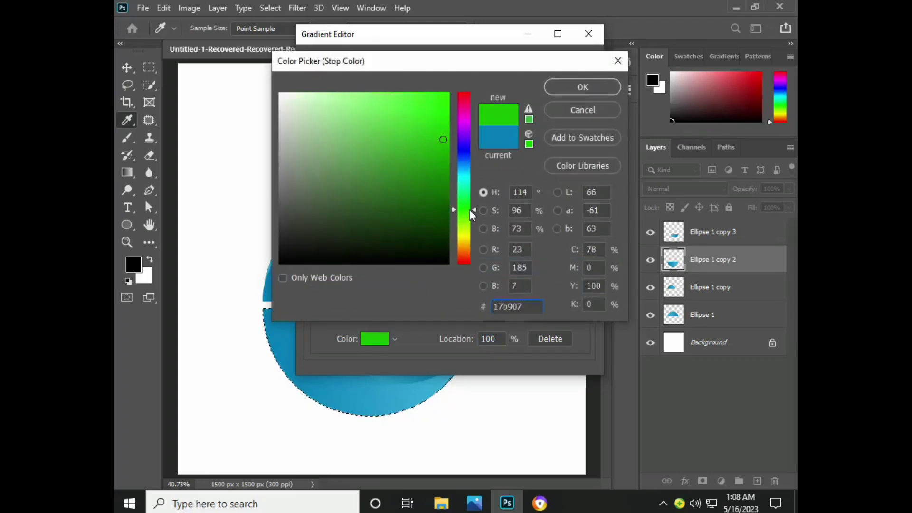
left_click(449, 158)
left_click(561, 91)
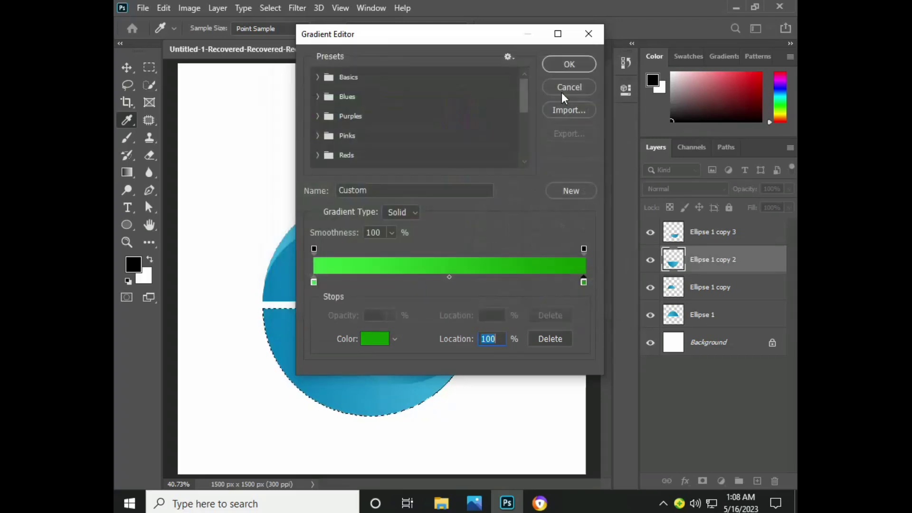
left_click(563, 66)
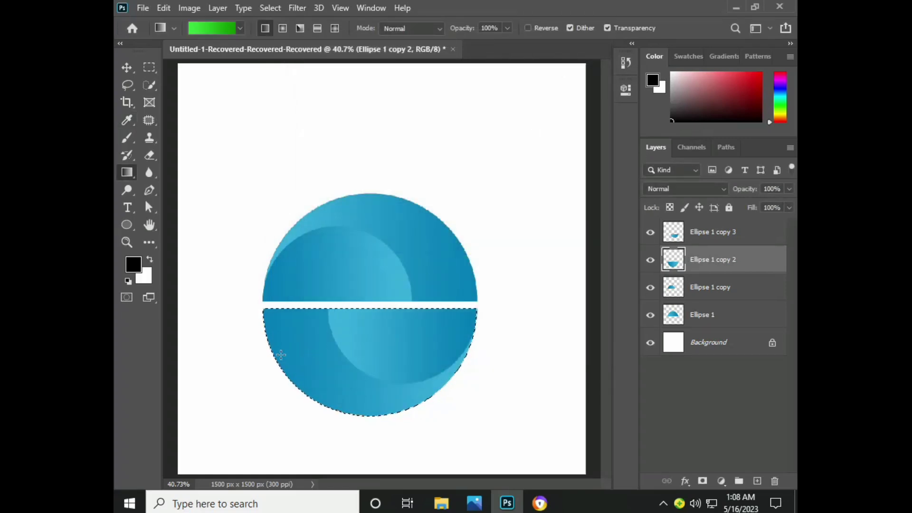
Fill the lower large half and the inner crescent with green gradients, then deselect.
left_click_drag(275, 353, 470, 352)
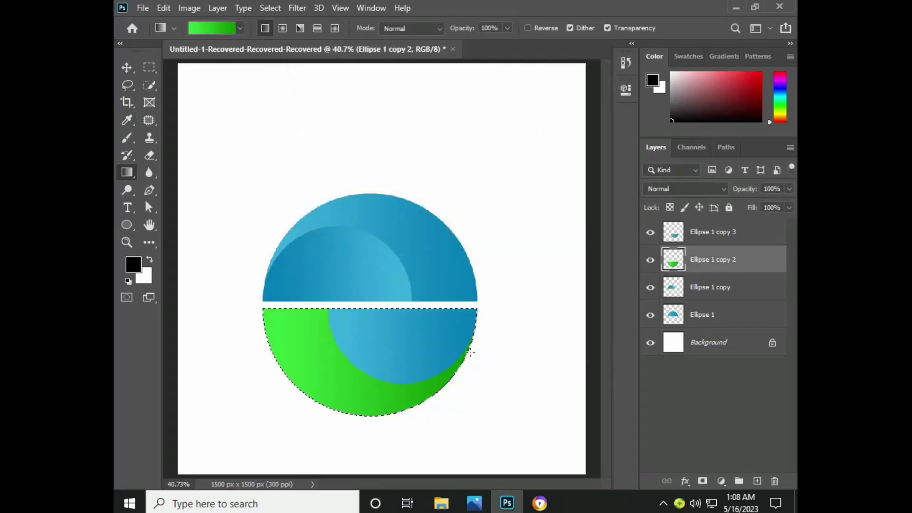
left_click(674, 237)
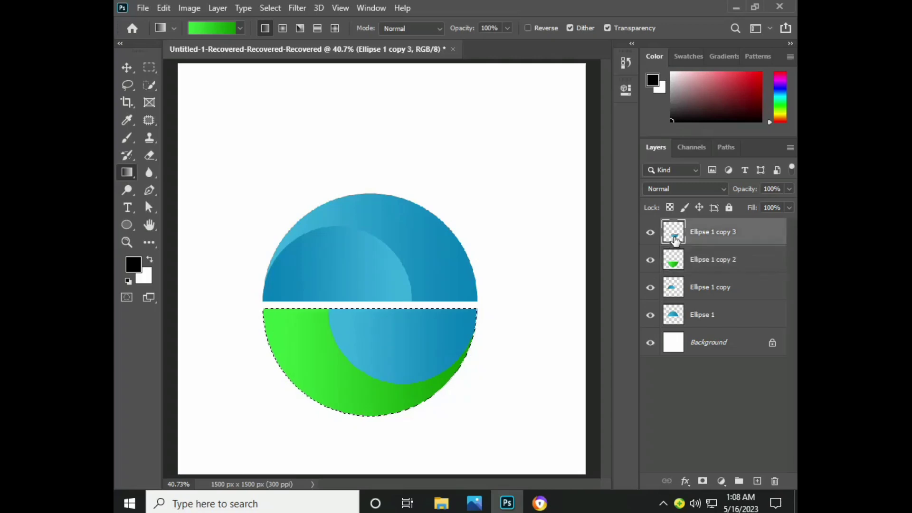
right_click(675, 240)
left_click(541, 259)
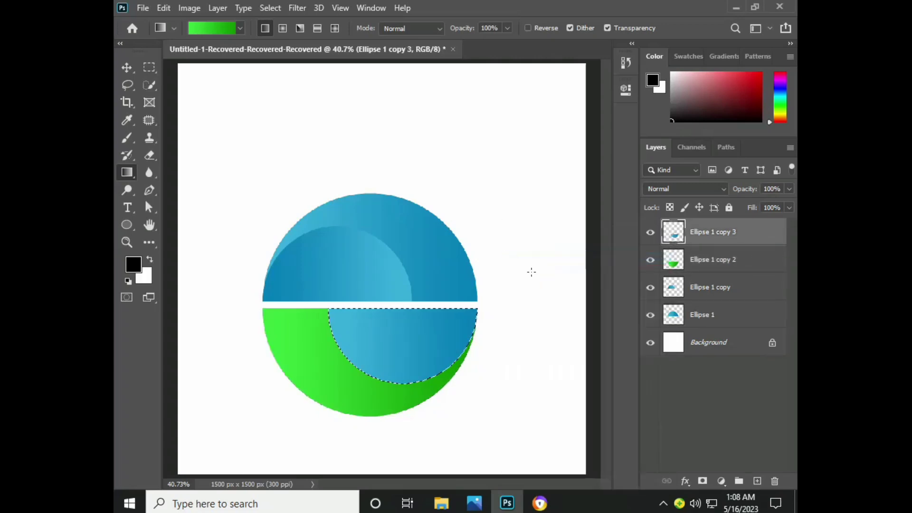
left_click_drag(472, 328, 325, 331)
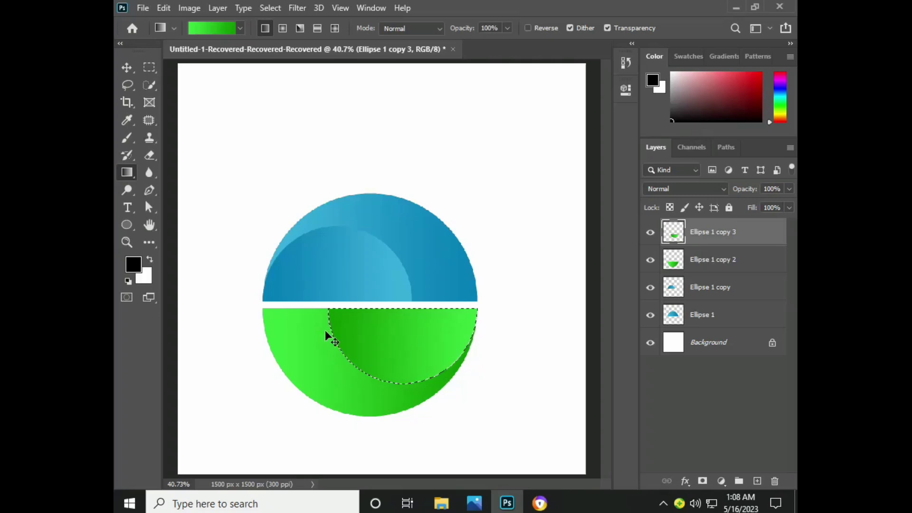
key("ctrl+d")
Draw a 55 x 207 px rounded rectangle bar across the logo's centre on a new layer.
left_click(757, 480)
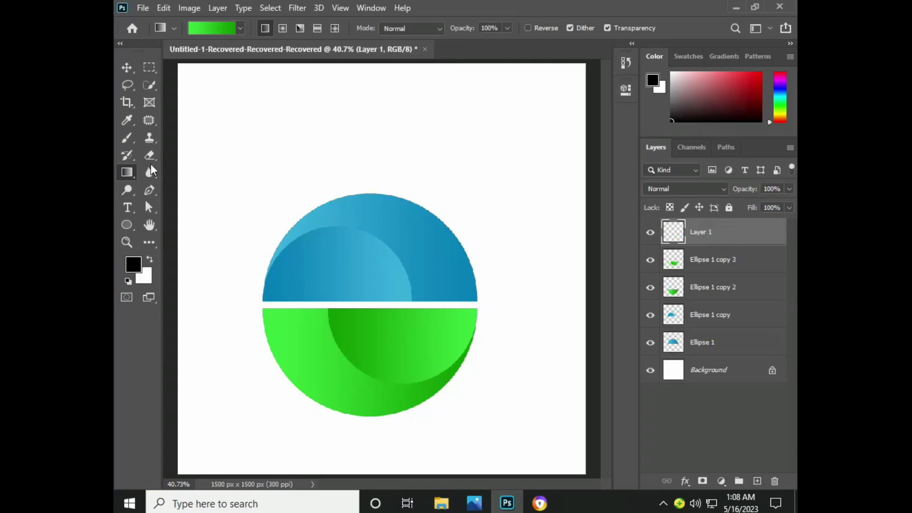
left_click_drag(128, 226, 176, 240)
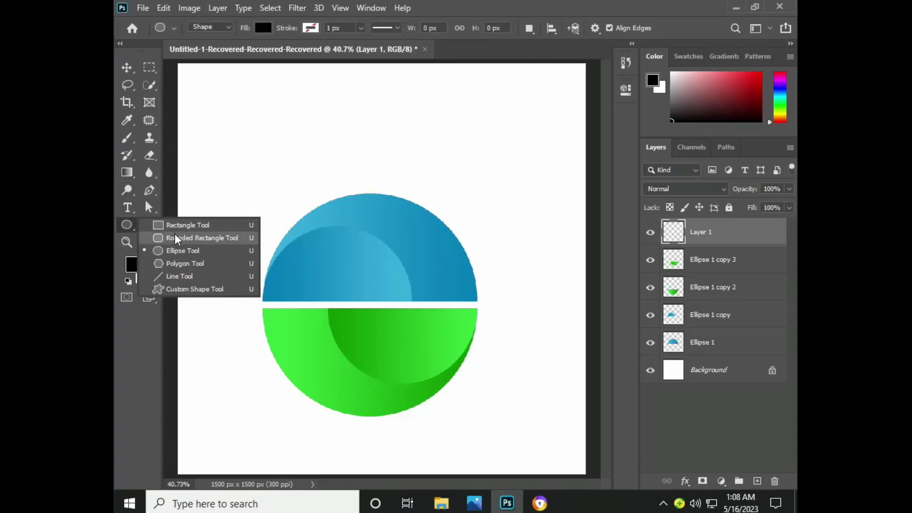
left_click(177, 240)
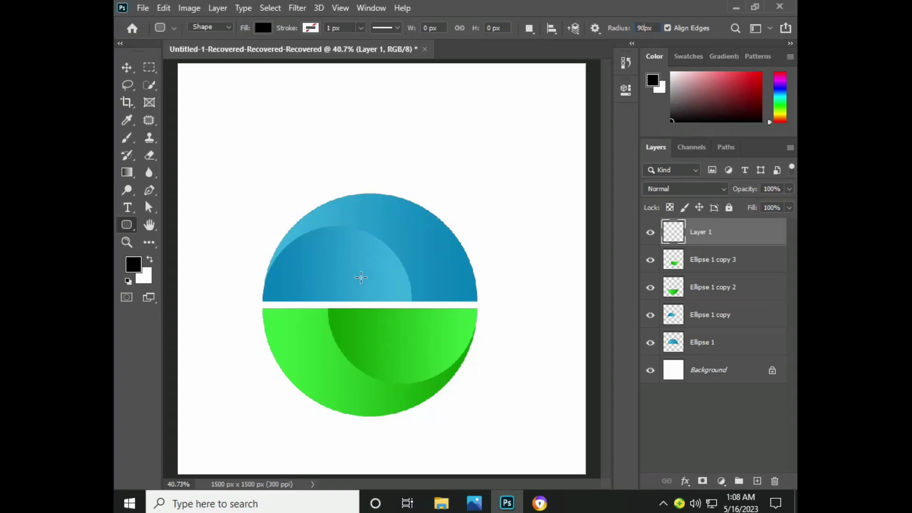
left_click_drag(361, 278, 375, 333)
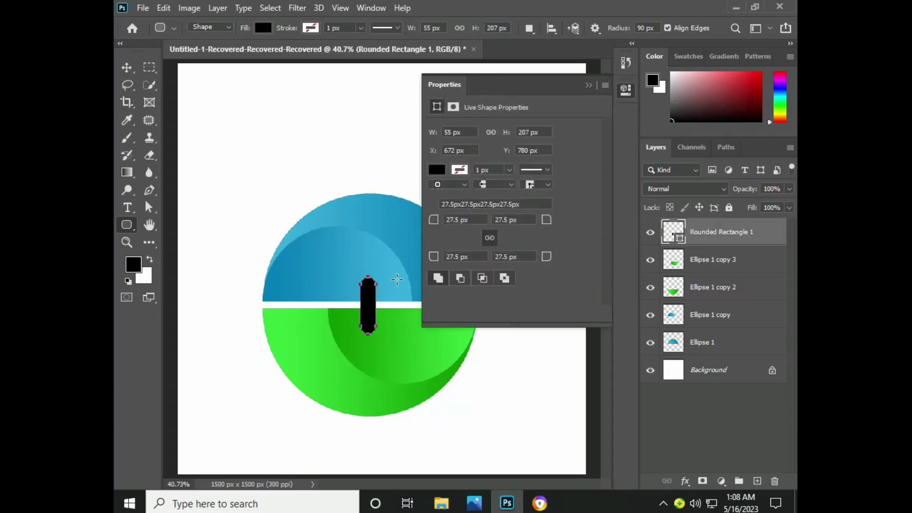
Set the bar's fill to white and commit the shape.
left_click(438, 171)
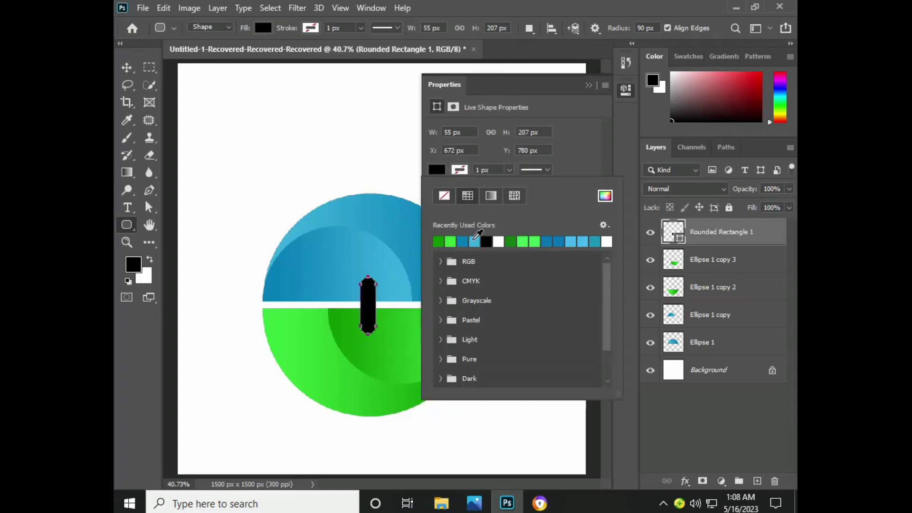
left_click(500, 242)
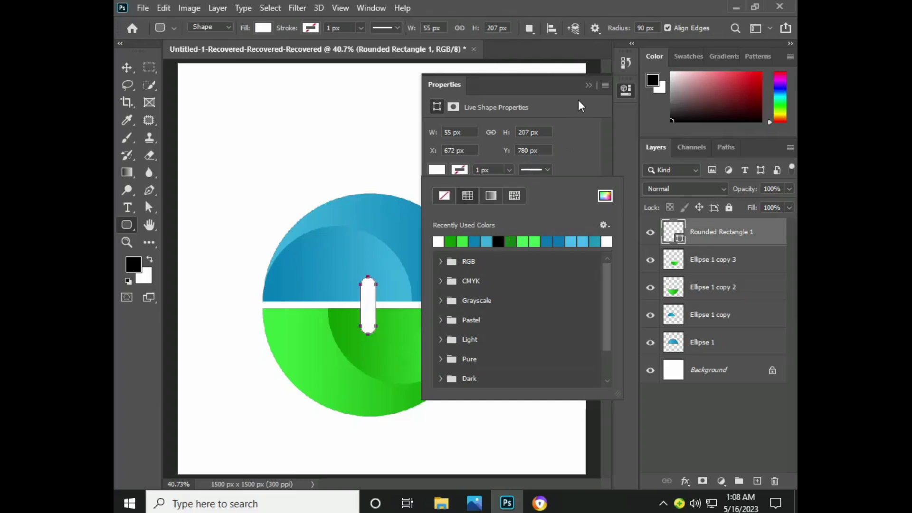
left_click(584, 86)
key("Return")
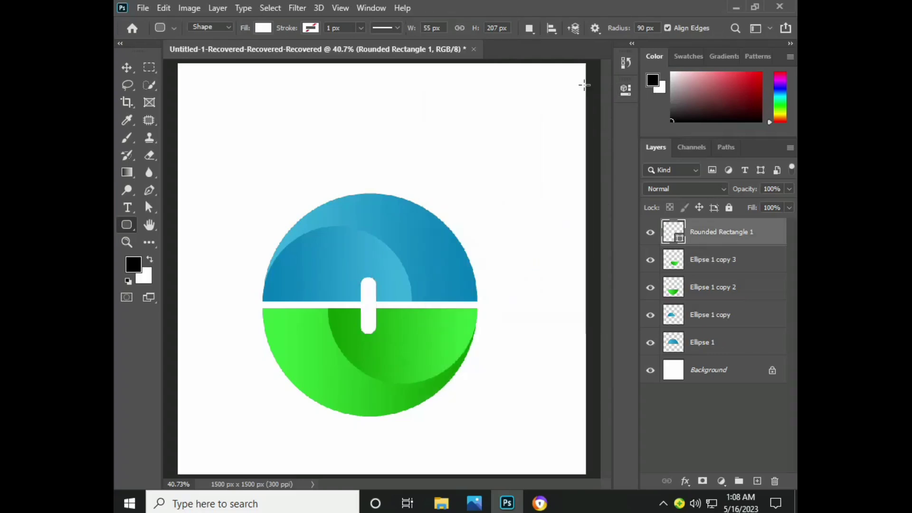
Rasterize Rounded Rectangle 1, duplicate it, and rotate the copy 90° clockwise into a plus.
right_click(710, 233)
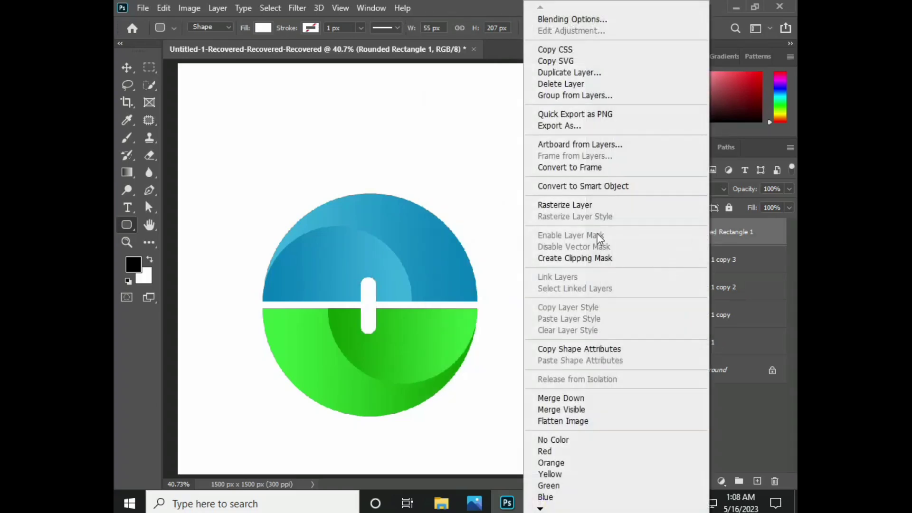
left_click(585, 206)
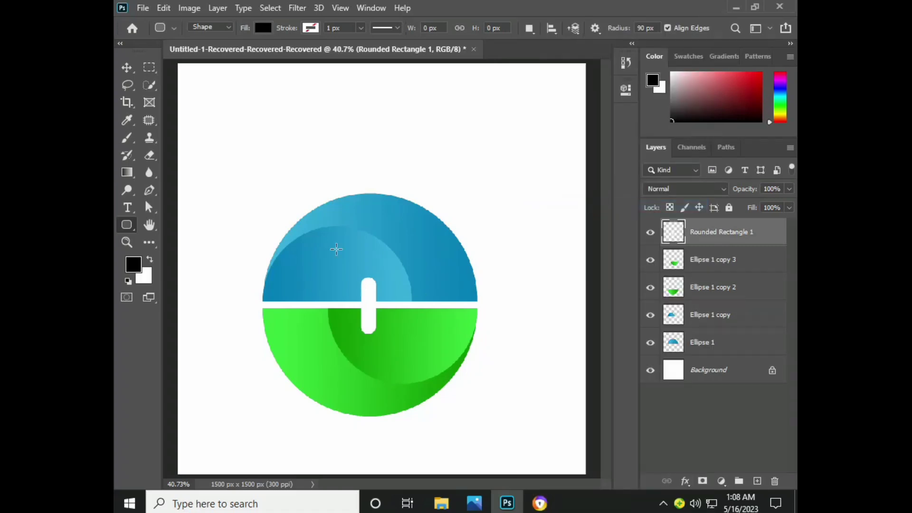
key("ctrl+j")
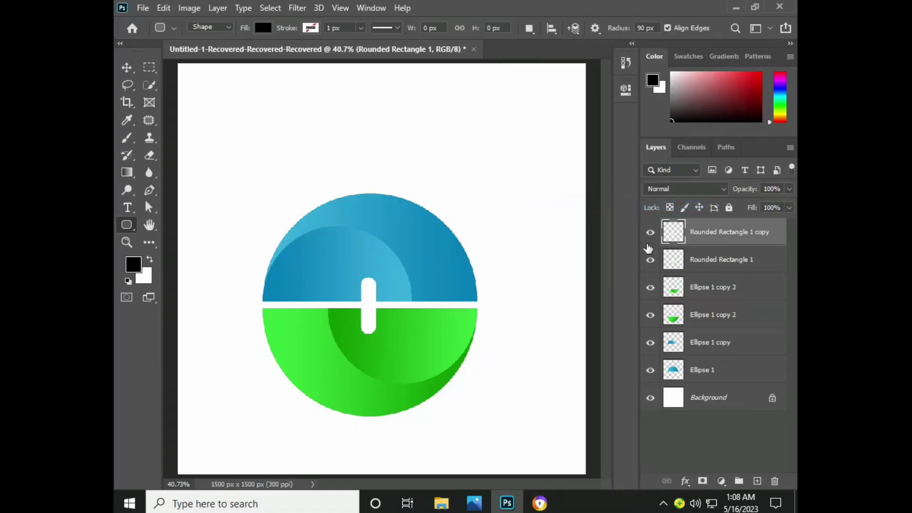
key("ctrl+t")
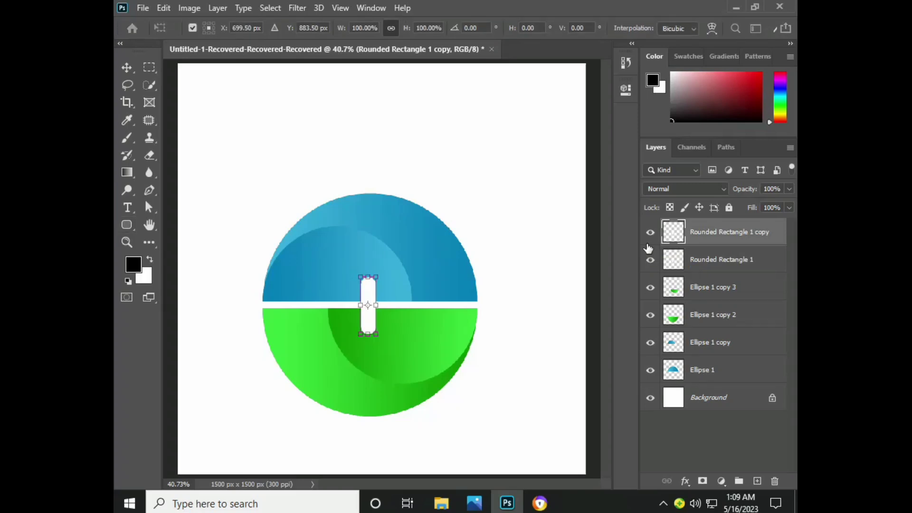
right_click(367, 291)
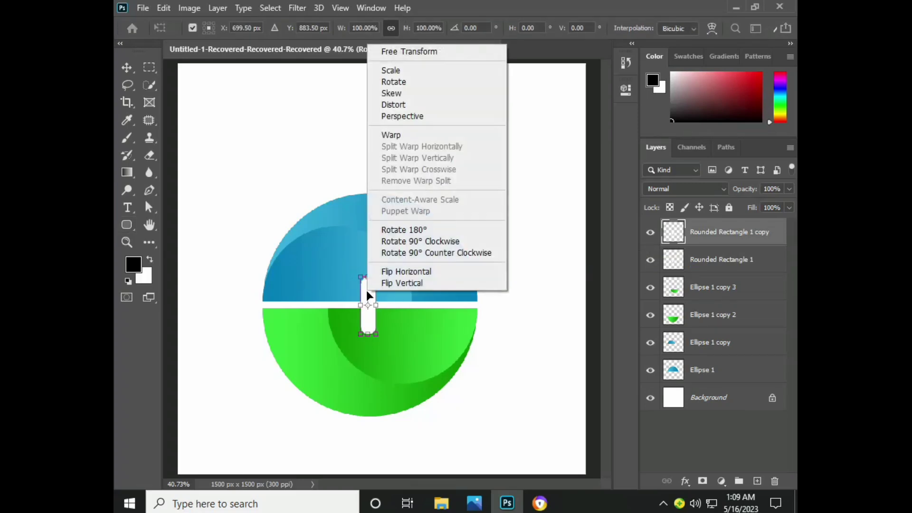
left_click(413, 240)
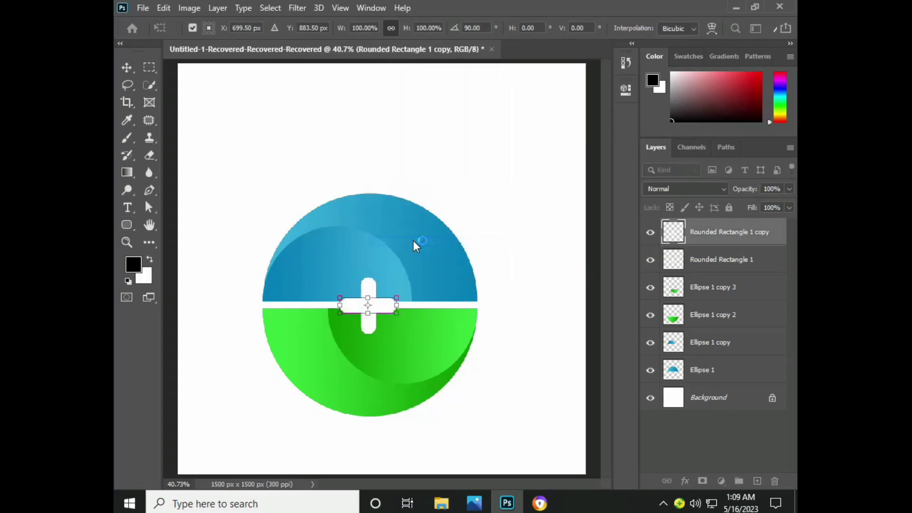
key("Return")
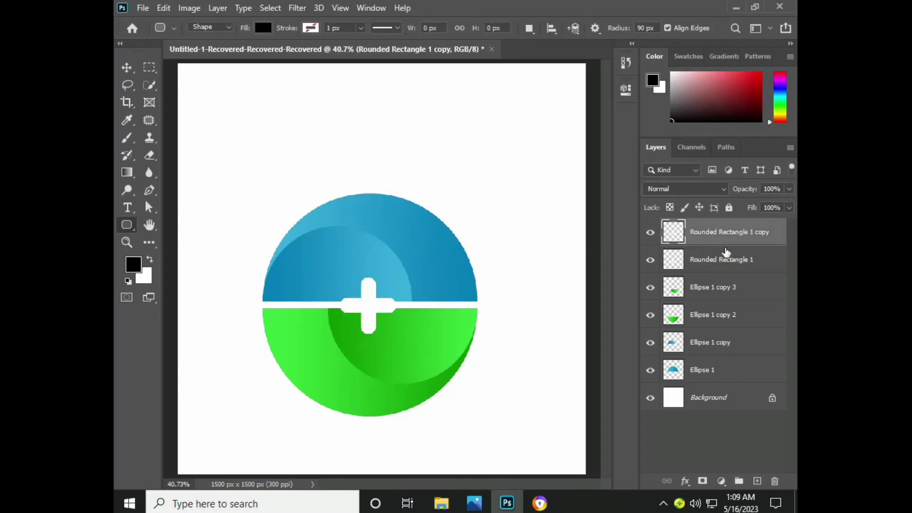
Group the two bar layers into Group 1 and the four ellipse layers into Group 2.
left_click(725, 260, "shift")
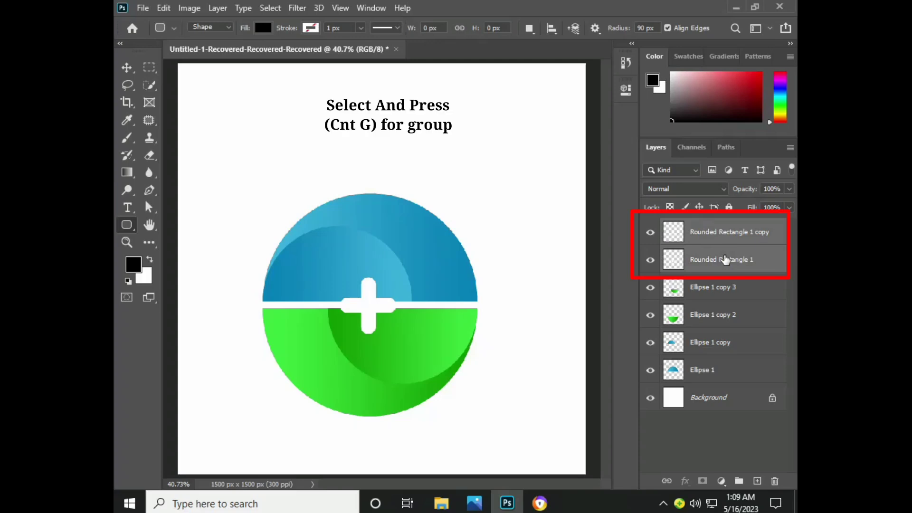
key("ctrl+g")
left_click(725, 259)
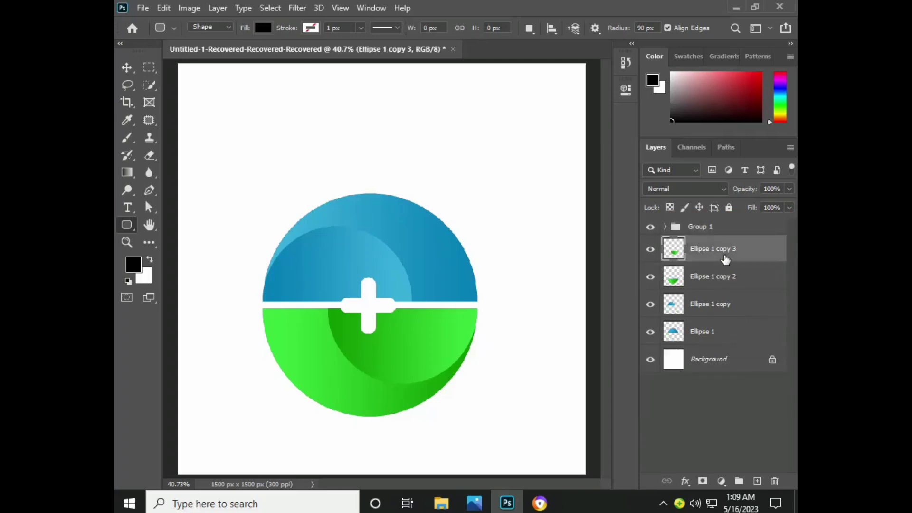
left_click(714, 336, "shift")
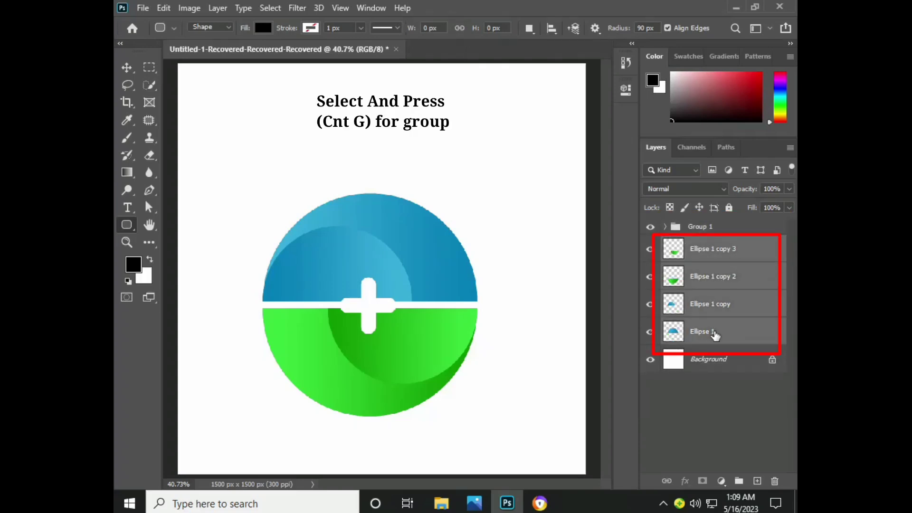
key("ctrl+g")
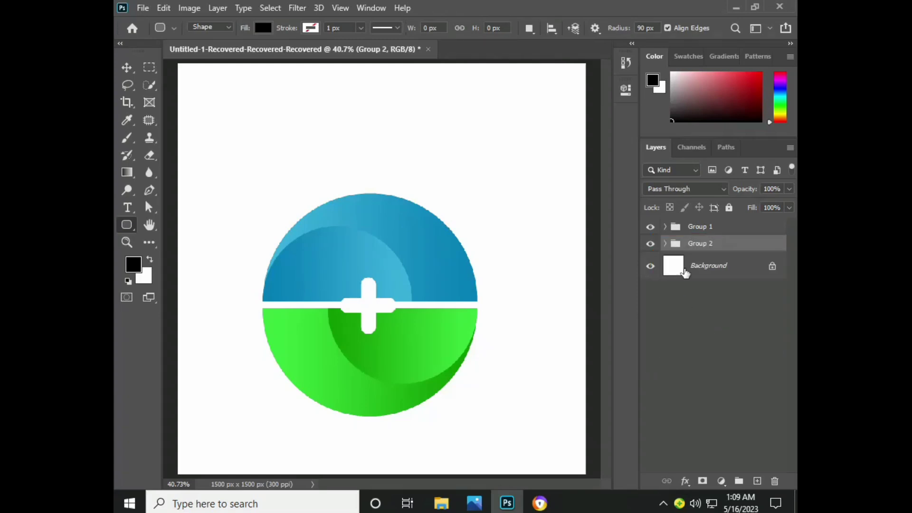
Centre the circle group horizontally and vertically on the canvas using the Background.
left_click(706, 266, "shift")
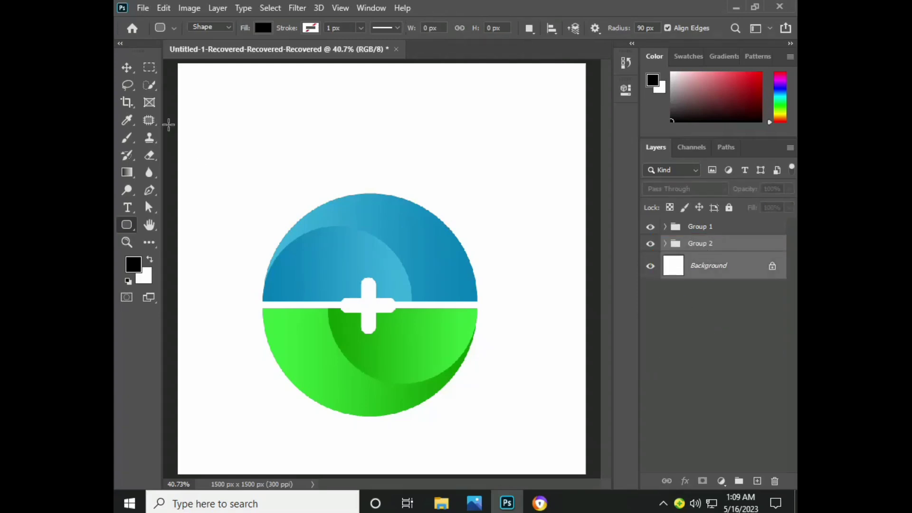
left_click(127, 69)
left_click(417, 29)
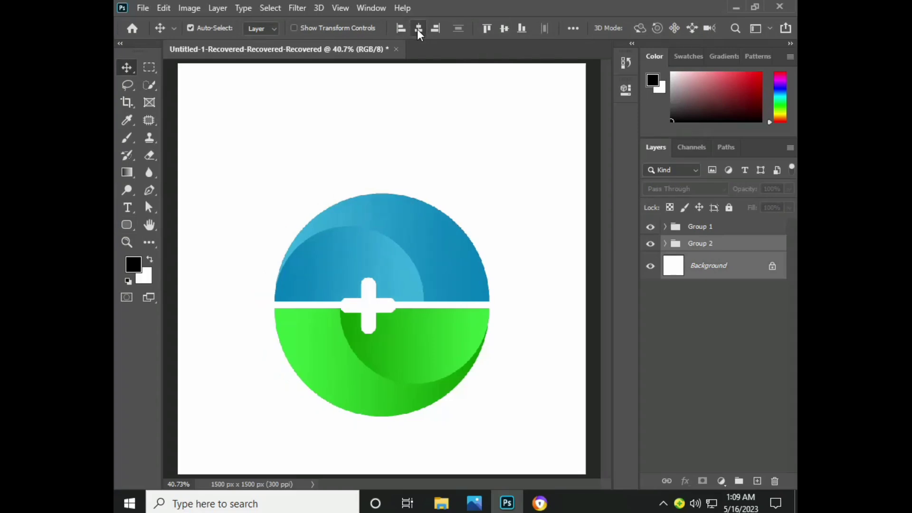
left_click(502, 30)
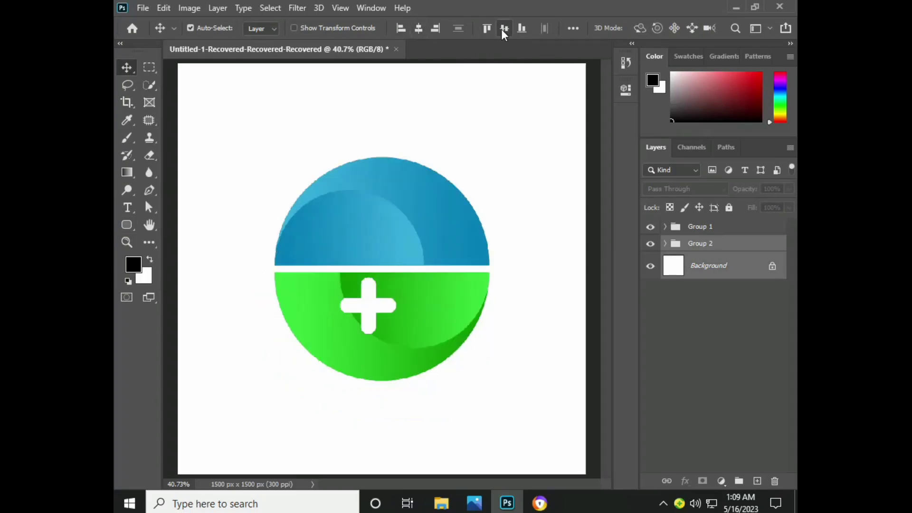
Centre the plus group (Group 1) horizontally and vertically on the circle.
left_click(696, 226)
left_click(696, 267, "shift")
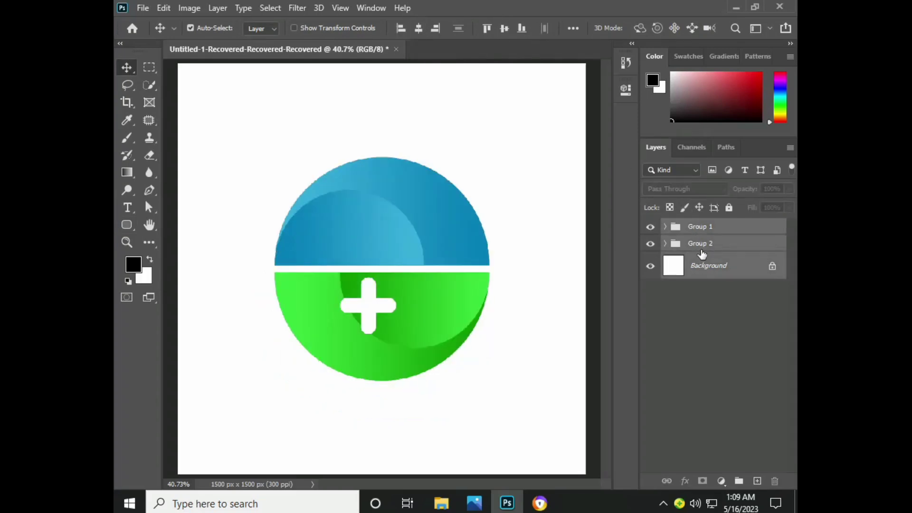
left_click(705, 227)
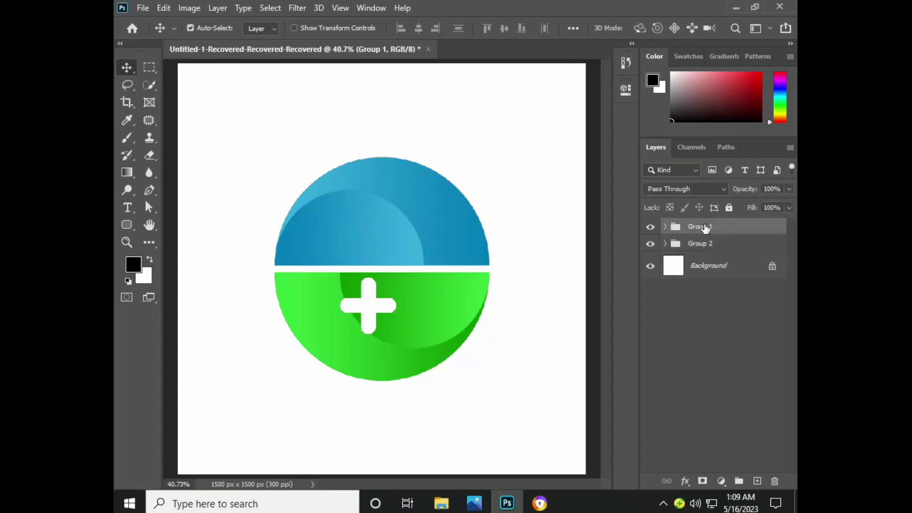
left_click(704, 270, "ctrl")
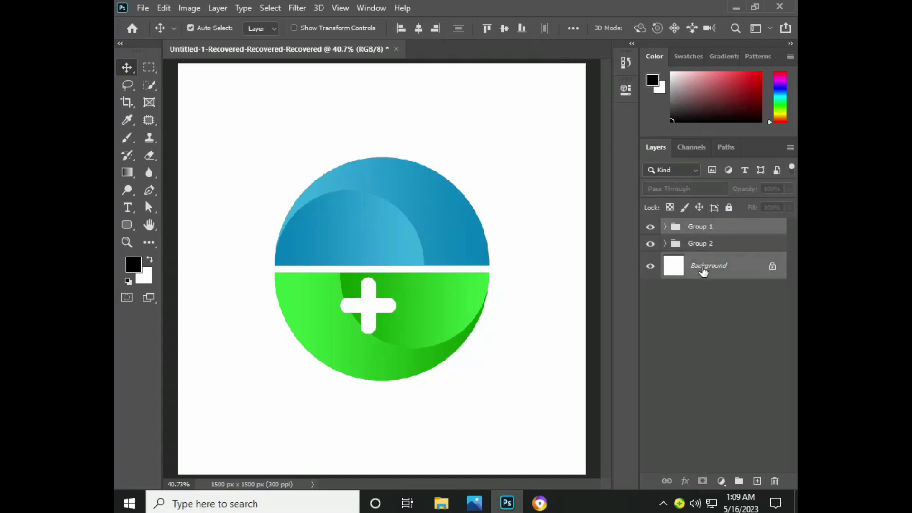
left_click(419, 31)
left_click(497, 29)
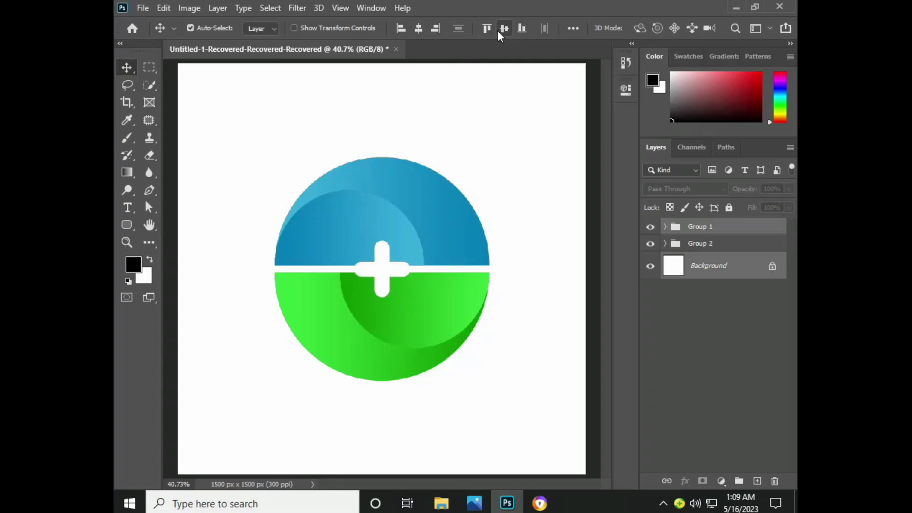
left_click(717, 265)
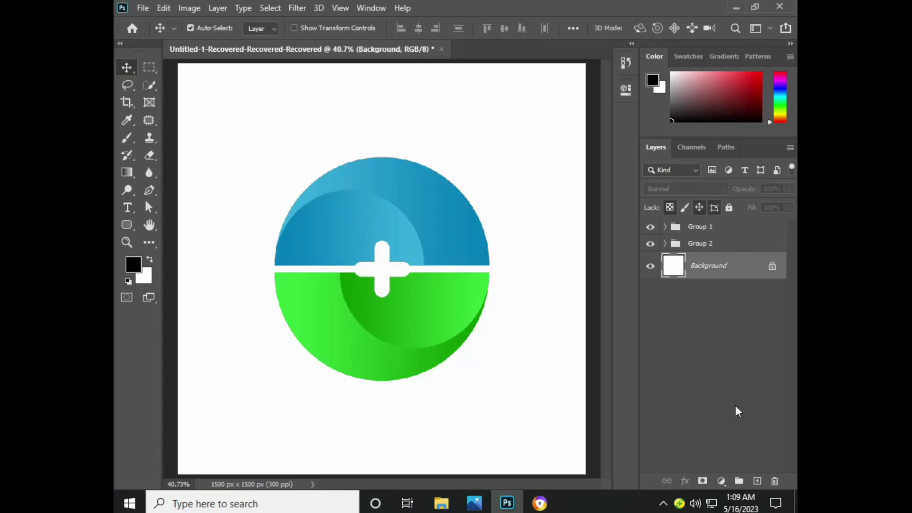
On a new layer, paint a black dab with a 0% hardness soft round brush.
left_click(754, 479)
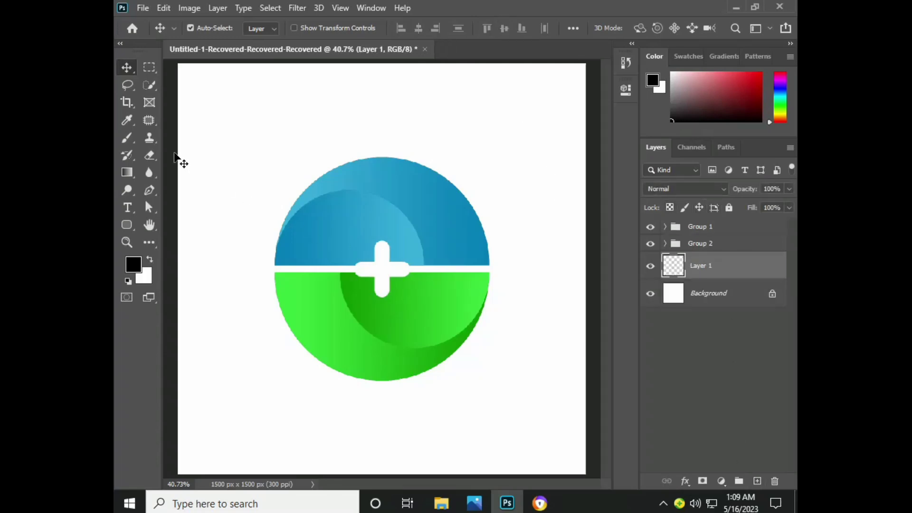
left_click(131, 139)
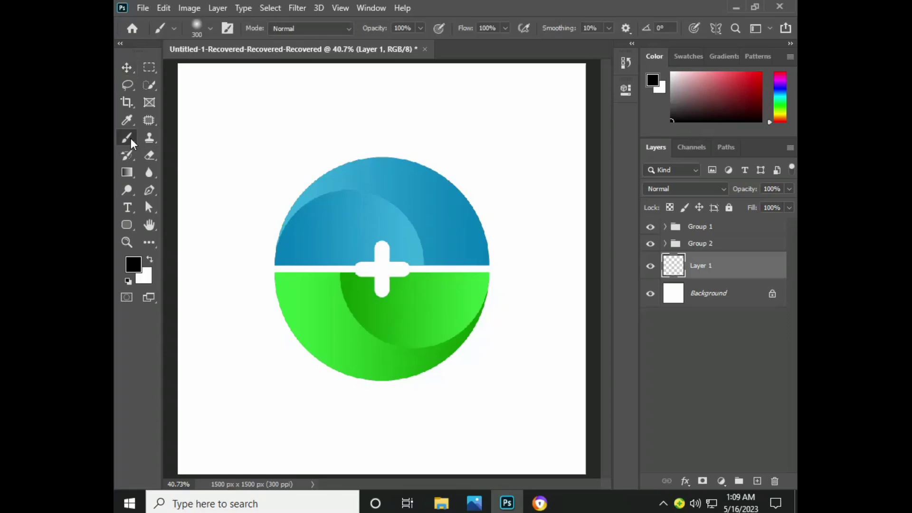
left_click(209, 28)
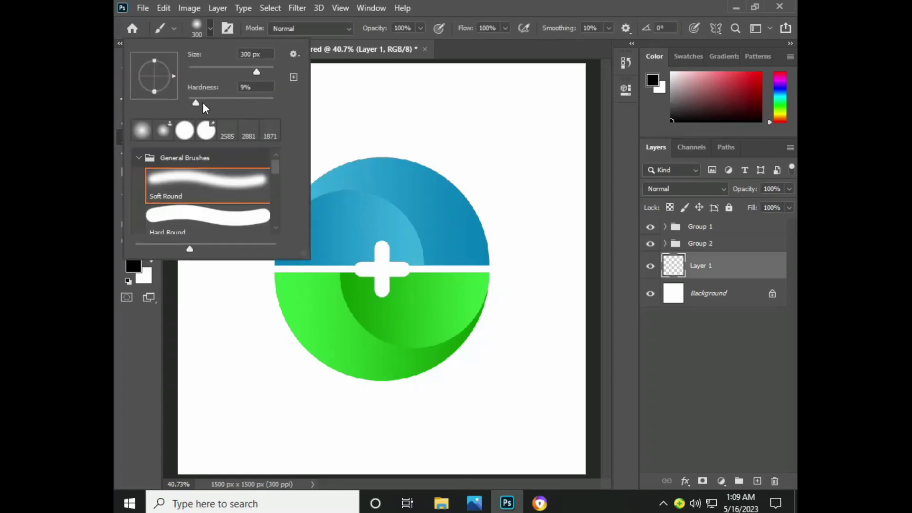
left_click_drag(203, 102, 168, 101)
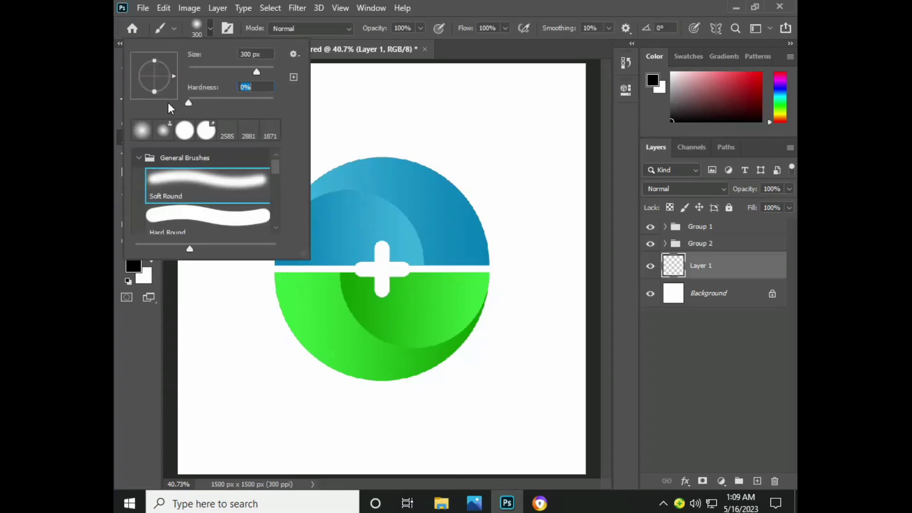
left_click(212, 29)
left_click(235, 169)
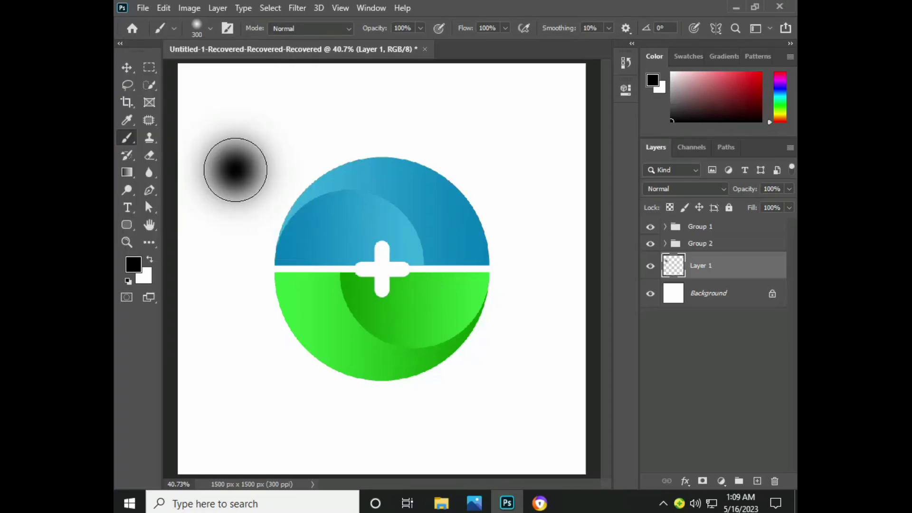
Free-transform the dab into a thin flattened streak below the circle and lower its fill to 79%.
key("ctrl+t")
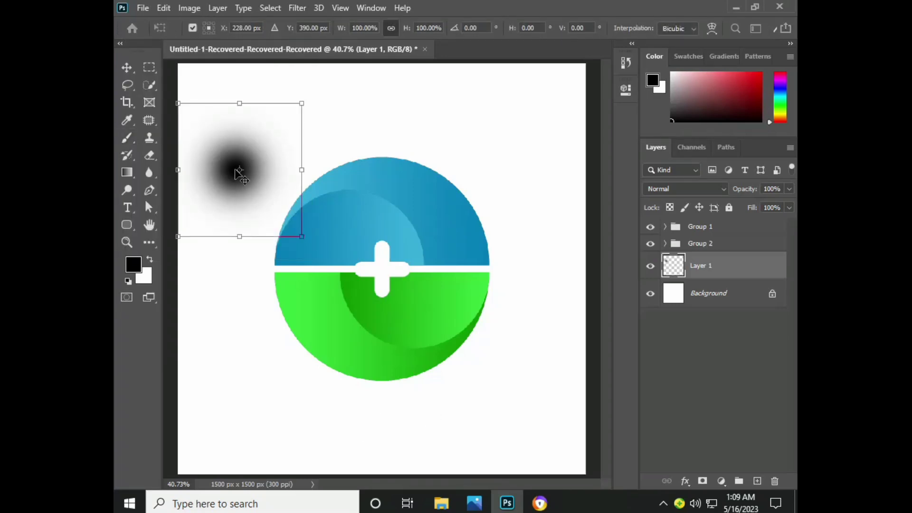
left_click_drag(234, 110, 238, 165)
left_click_drag(301, 169, 390, 172)
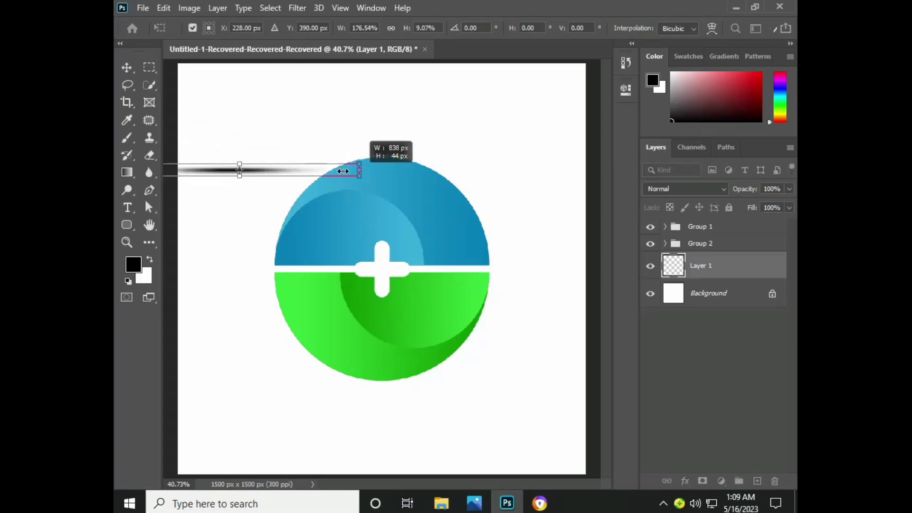
mouse_move(270, 173)
left_mouse_down()
mouse_move(415, 306)
mouse_move(405, 388)
left_mouse_up()
key("Return")
key("b")
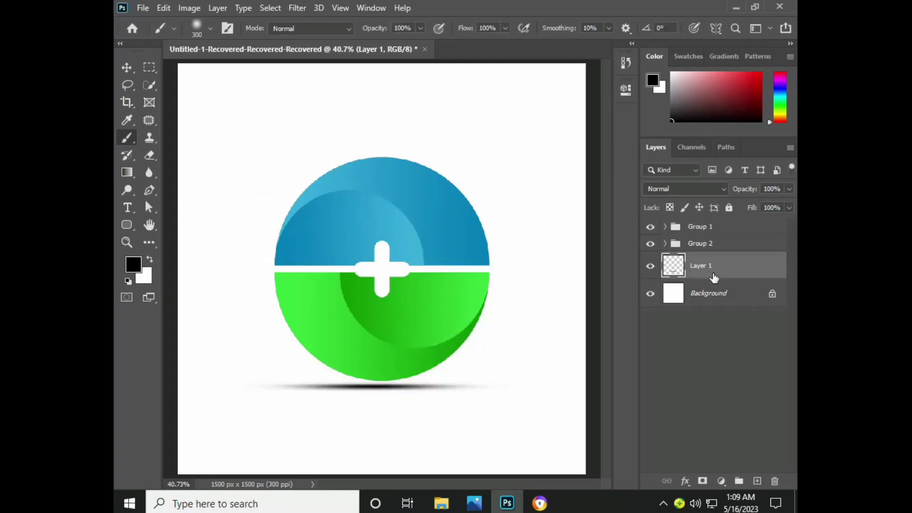
scroll(782, 209, "down", 8)
scroll(782, 210, "down", 11)
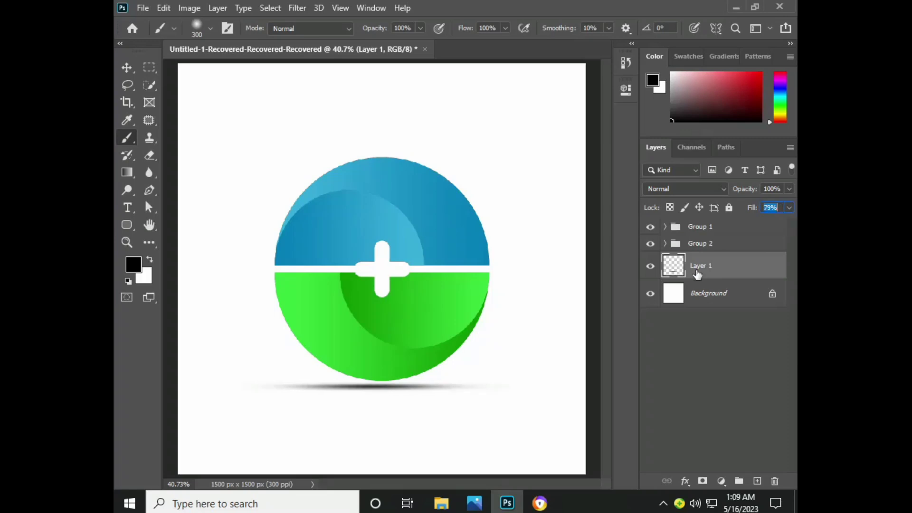
left_click(694, 293)
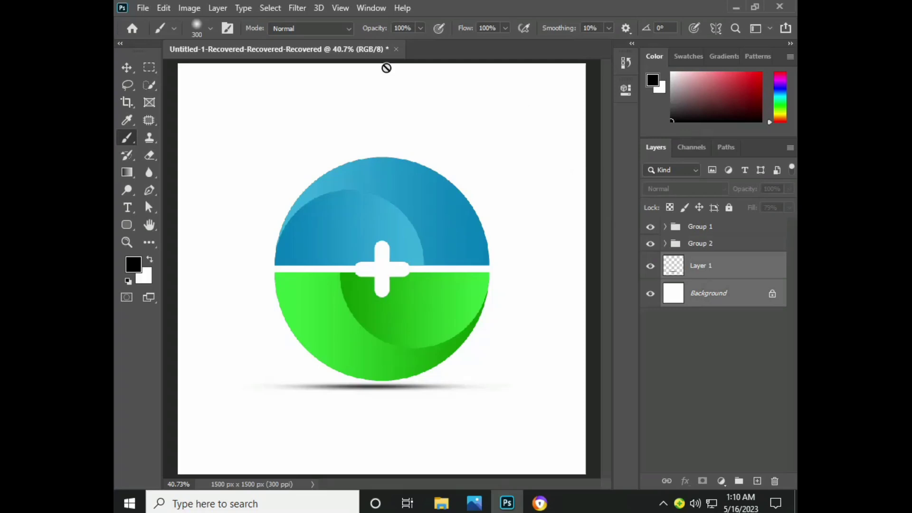
left_click(127, 67)
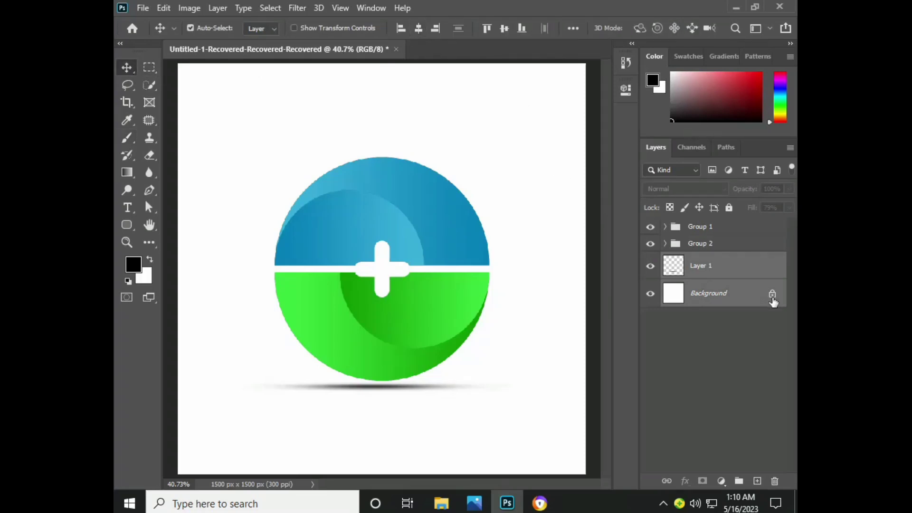
Type 'INDUS PHARMA' in a text box near the top of the canvas, then select PHARMA.
left_click(757, 293)
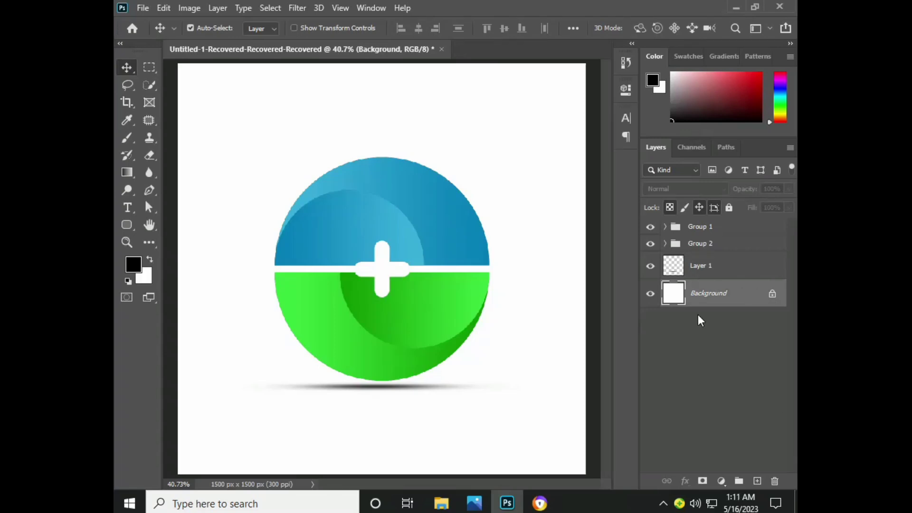
left_click(127, 208)
mouse_move(236, 87)
left_mouse_down()
mouse_move(327, 130)
mouse_move(504, 150)
left_mouse_up()
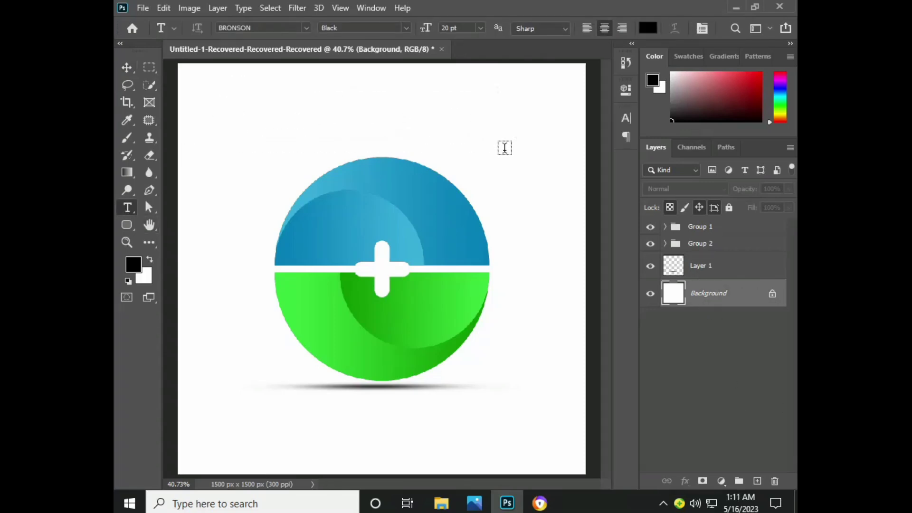
key("BackSpace")
type("I")
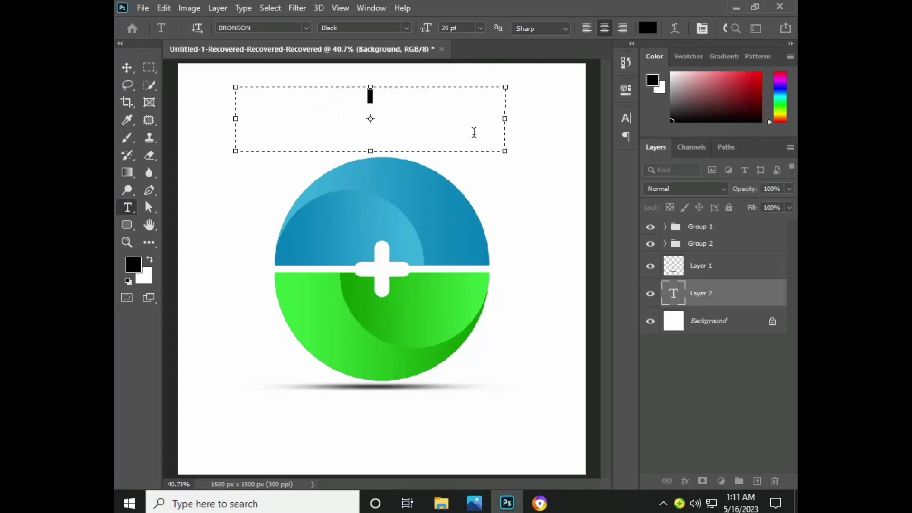
type("NDUS PH")
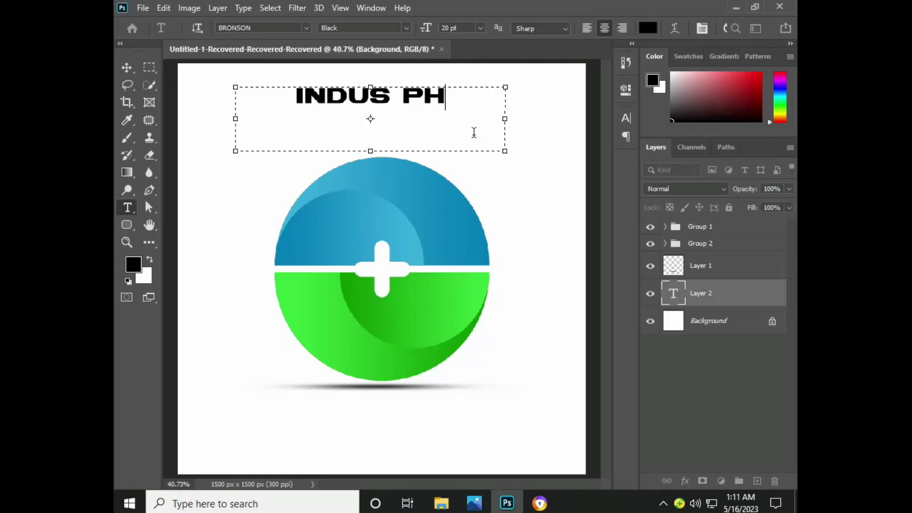
type("ARMA")
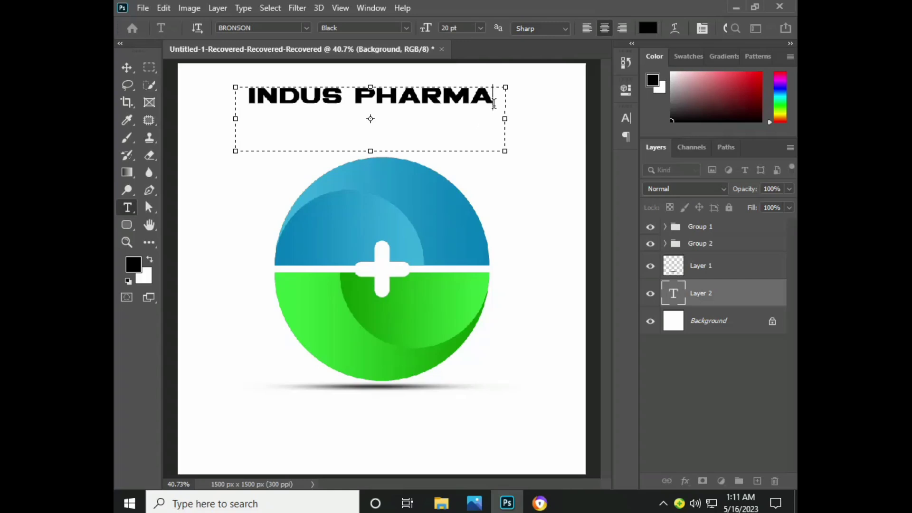
left_click_drag(492, 111, 354, 101)
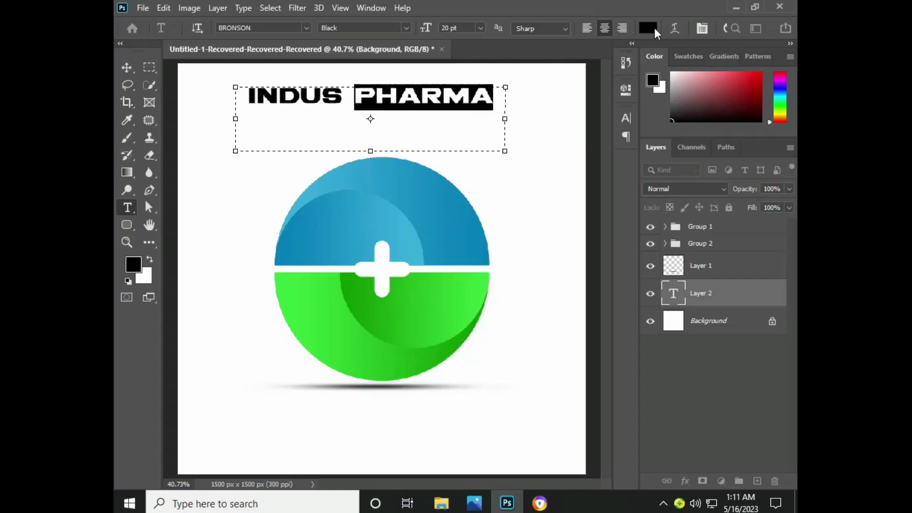
Colour PHARMA with the logo's blue (1f97ca) sampled by eyedropper.
left_click(648, 28)
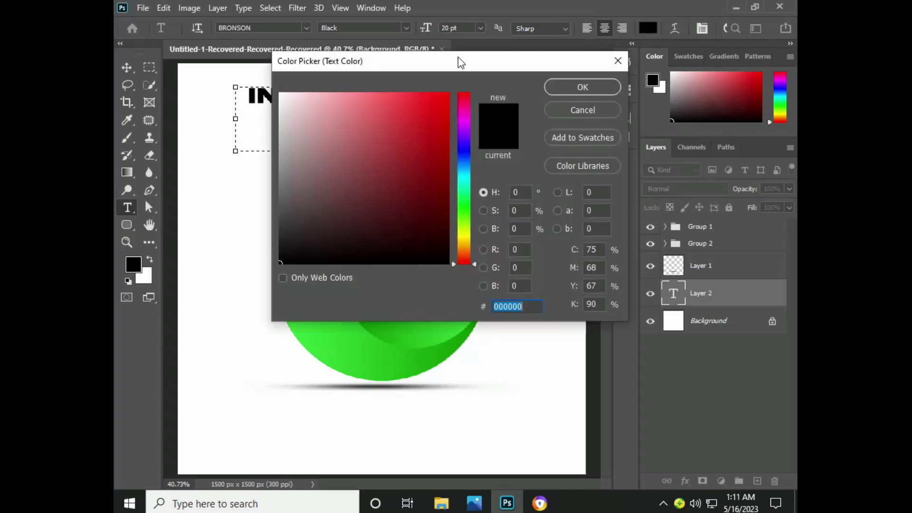
left_click_drag(458, 59, 675, 65)
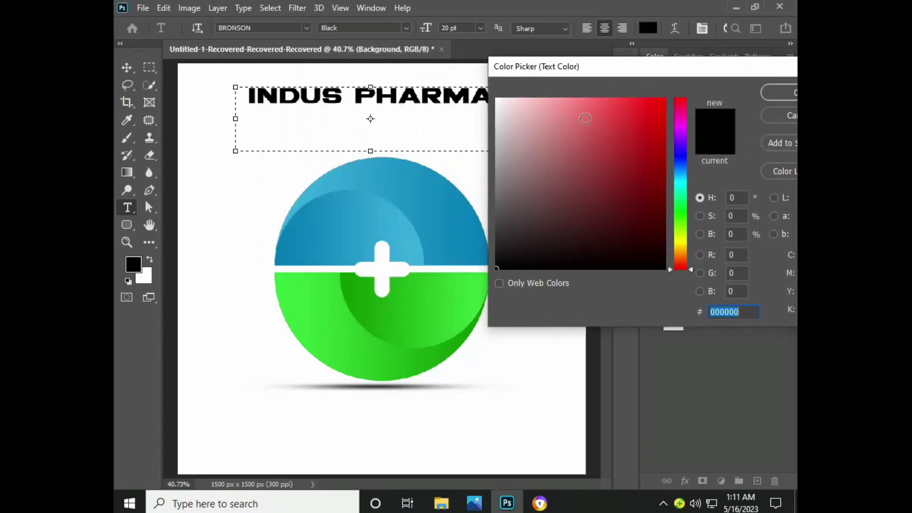
left_click(347, 202)
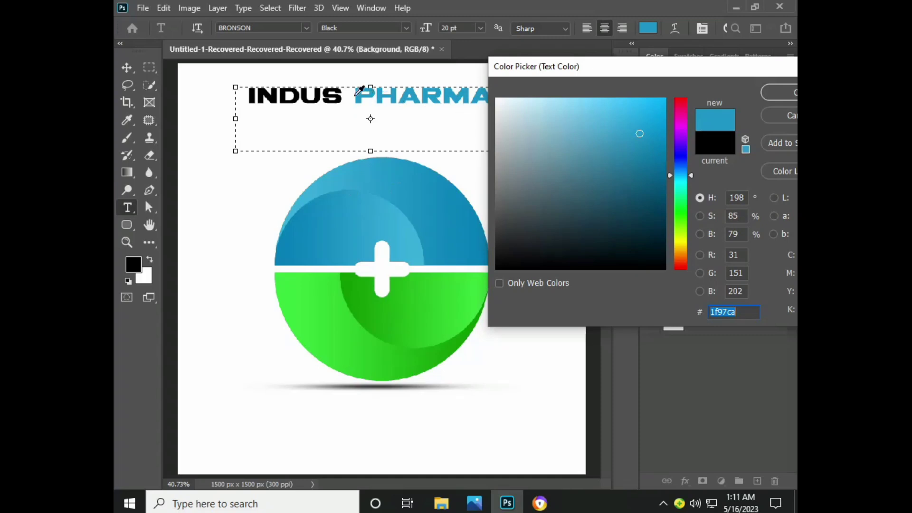
left_click(781, 93)
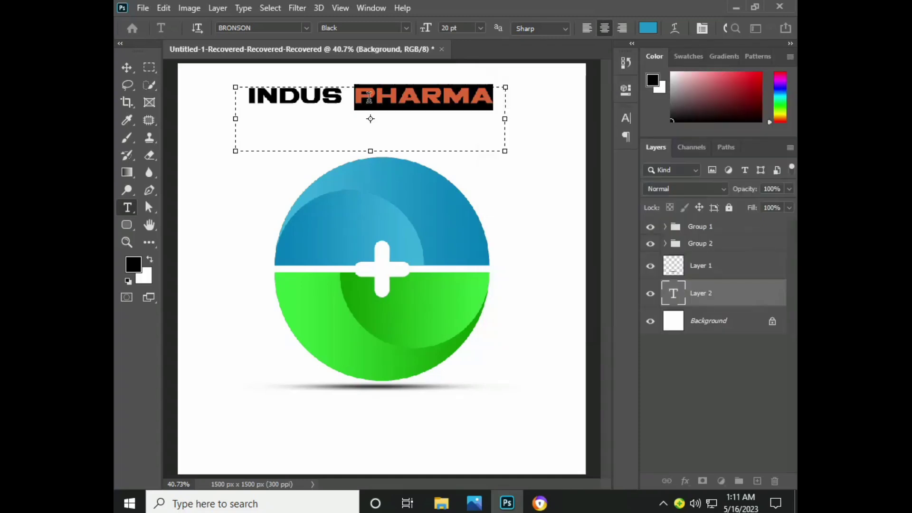
Colour INDUS with the logo's green (149b08) and commit the text.
left_click_drag(355, 97, 235, 95)
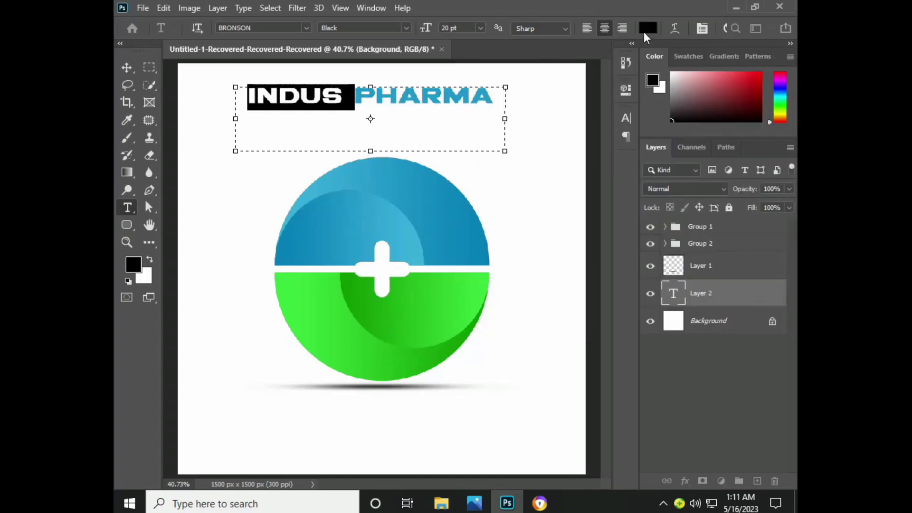
left_click(648, 27)
left_click(366, 290)
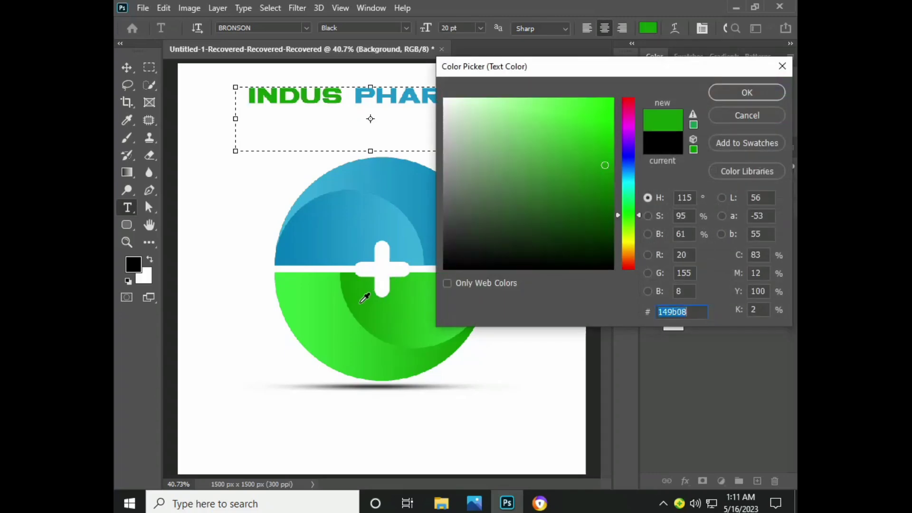
left_click(734, 98)
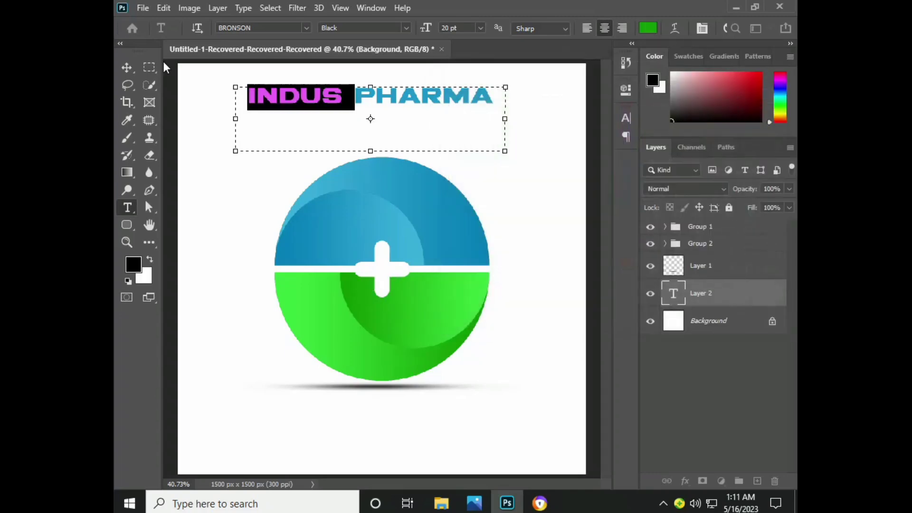
left_click(126, 69)
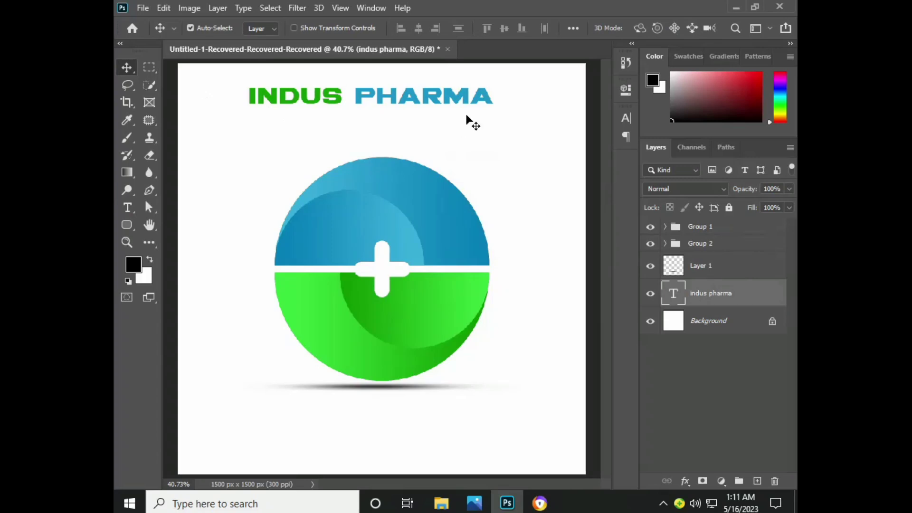
Move the INDUS PHARMA text below the shadow, centre it horizontally on the canvas, and zoom out.
mouse_move(467, 102)
left_mouse_down()
mouse_move(483, 423)
mouse_move(472, 423)
left_mouse_up()
left_click(686, 322, "shift")
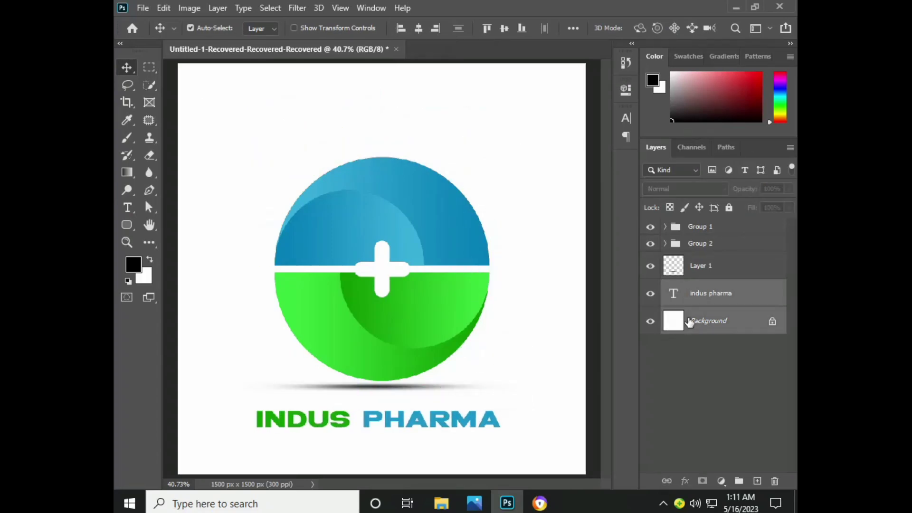
left_click(418, 30)
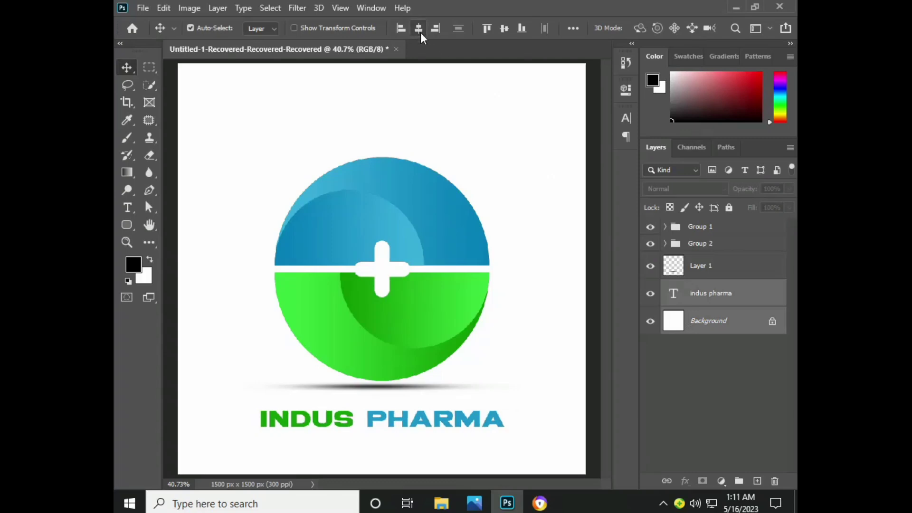
left_click(526, 141)
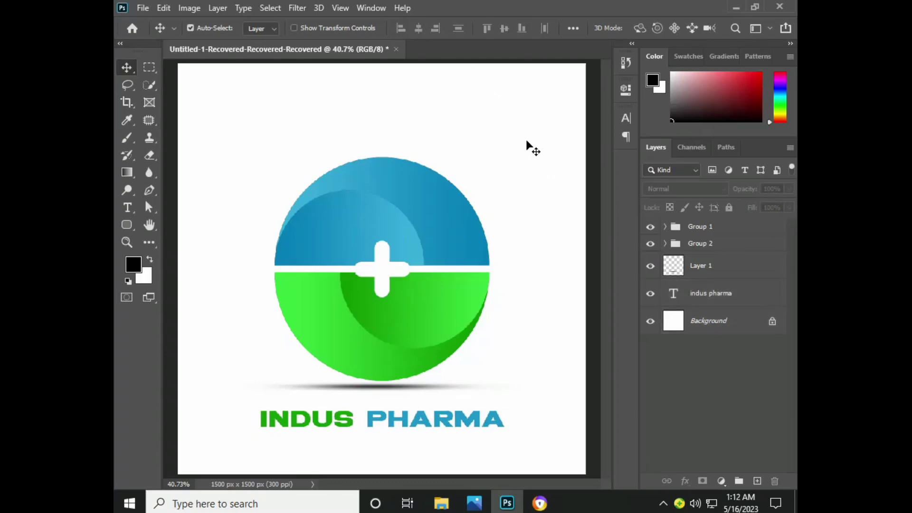
key("ctrl+minus")
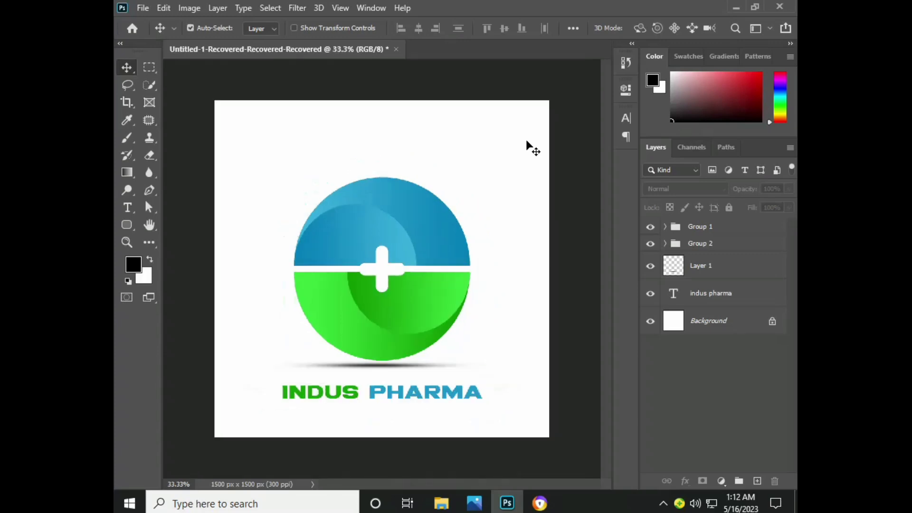